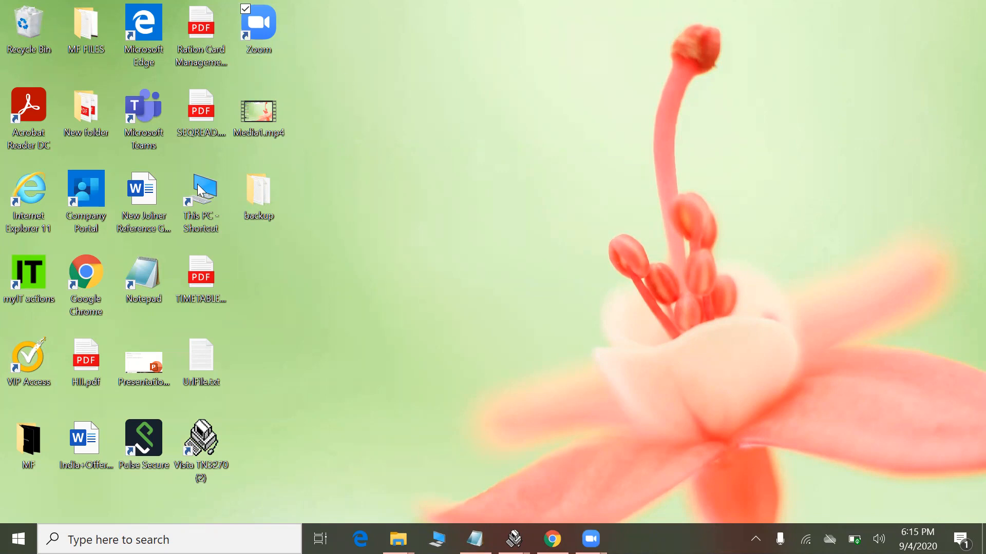
# - Open the Notepad notes and review the three listed methods for copying PDS members
pyautogui.click(475, 539)
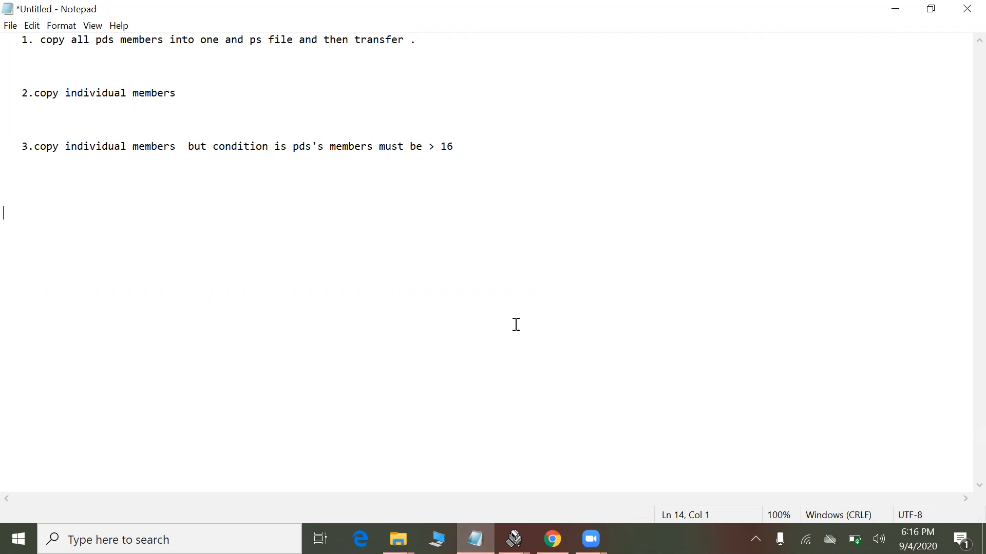
pyautogui.press('super+Down')
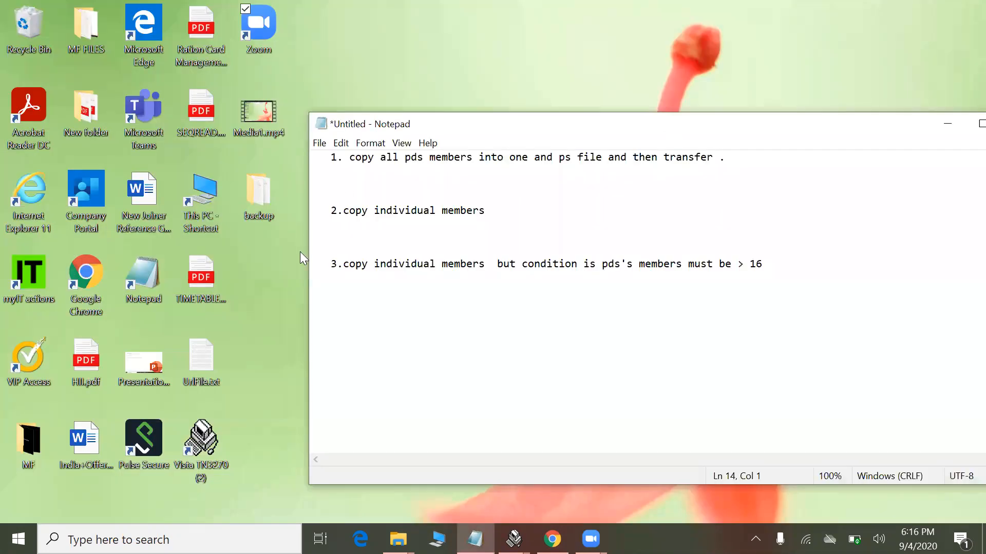
pyautogui.press('super+Up')
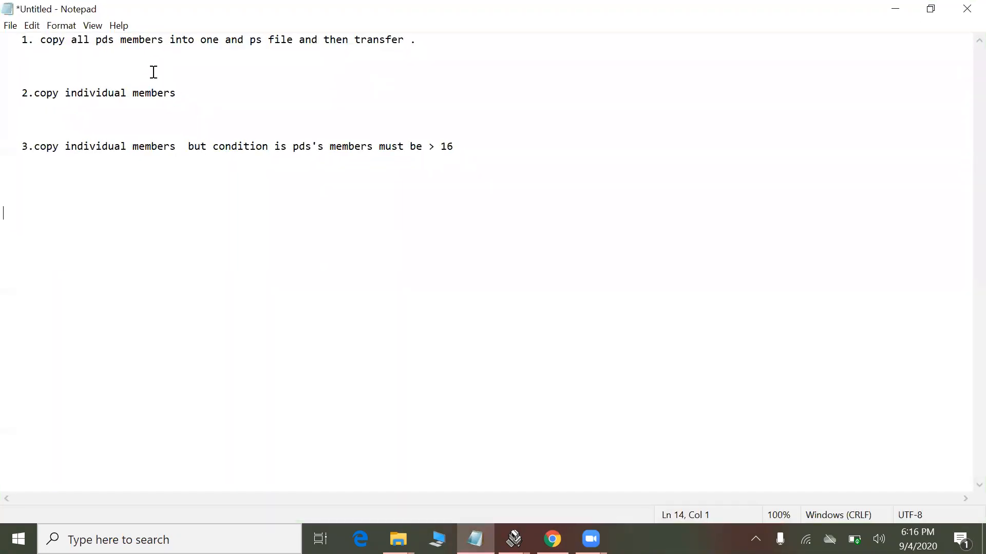
pyautogui.hotkey('alt', 'Tab')
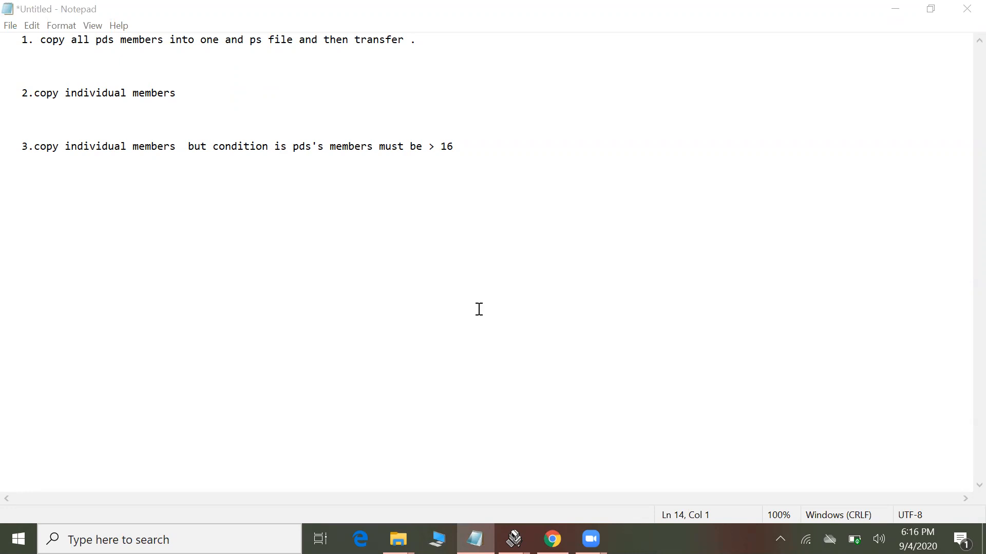
# - Switch to Vista TN3270 Session A, try to select TSO, and reconnect to the host
pyautogui.moveTo(513, 539)
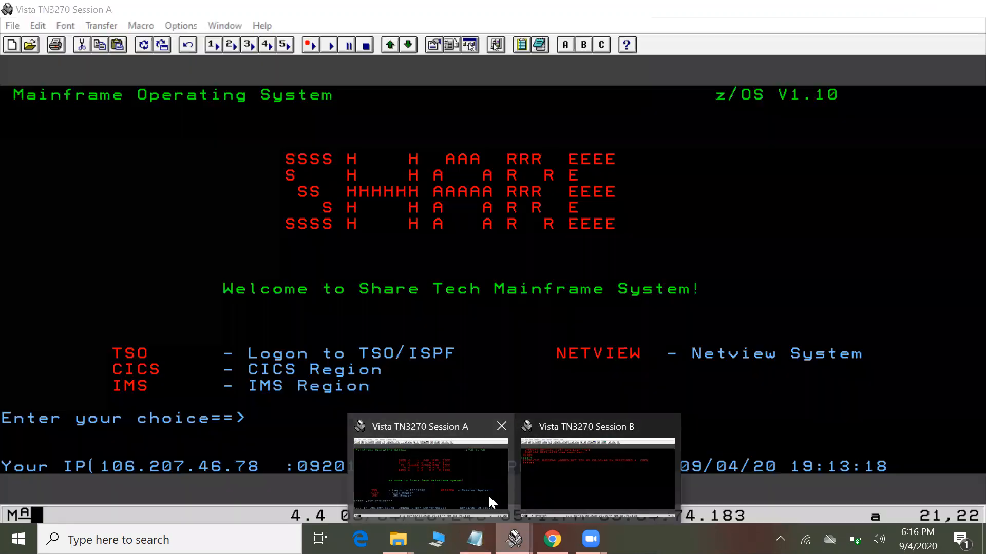
pyautogui.click(487, 494)
pyautogui.write('tso')
pyautogui.press('Return')
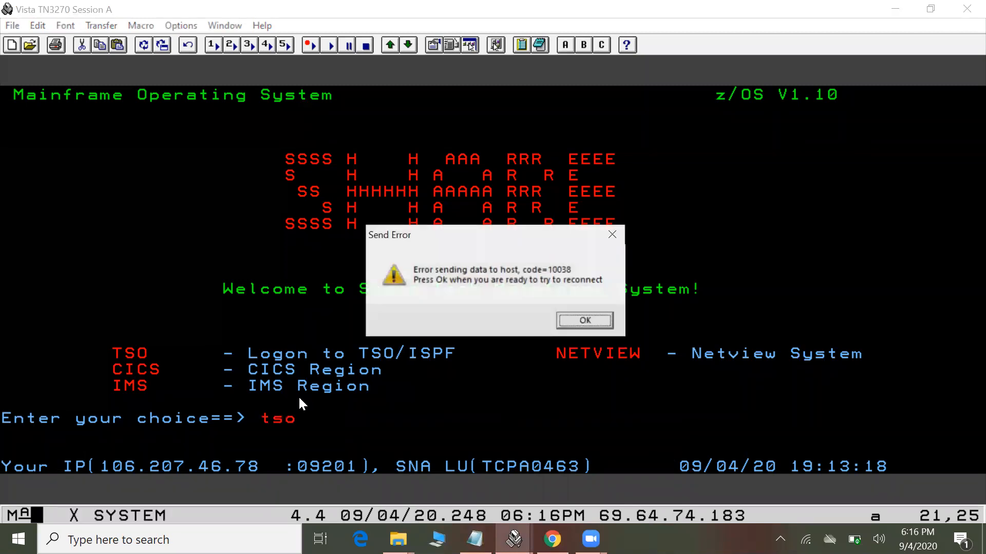
pyautogui.click(571, 321)
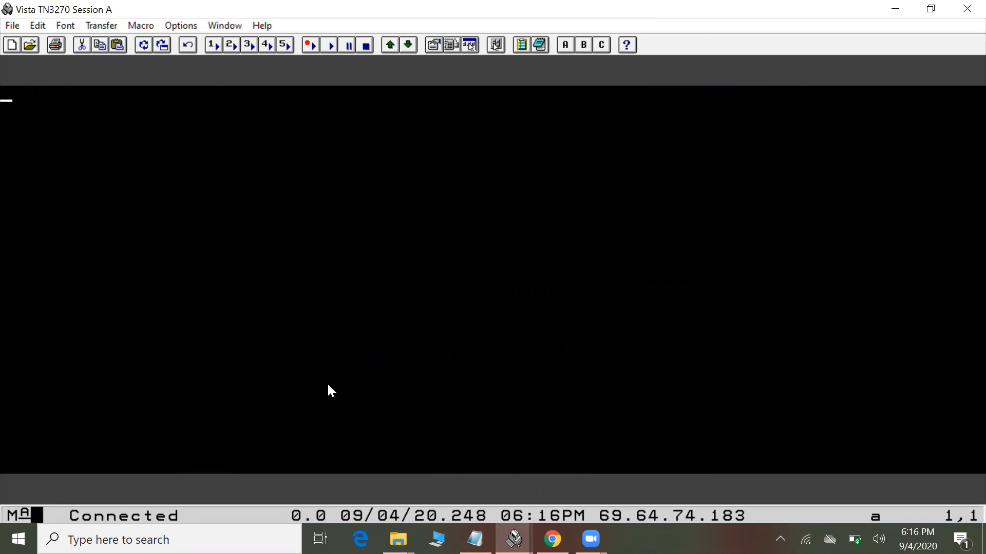
# - Choose TSO on the welcome screen and log on with the user ID
pyautogui.write('tso')
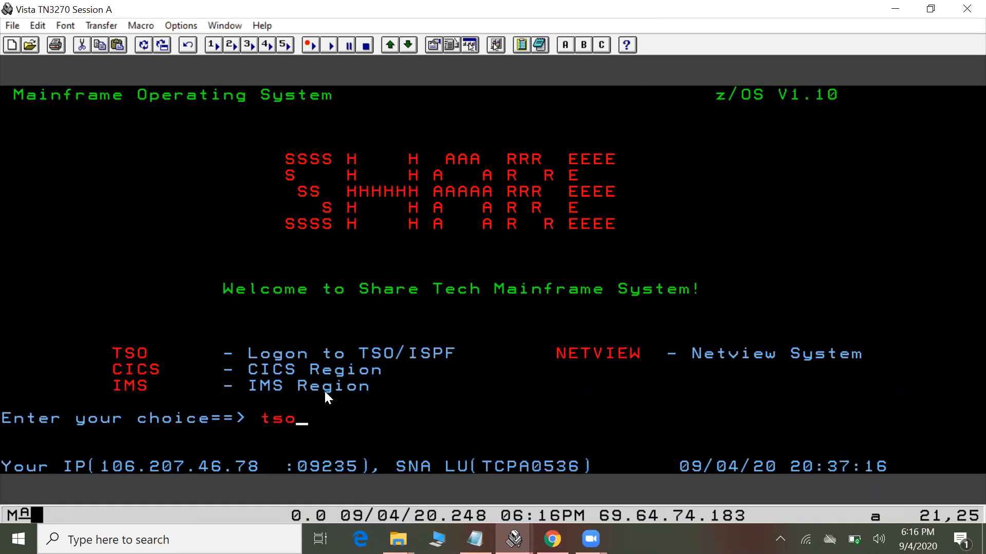
pyautogui.press('Return')
pyautogui.write('shrd')
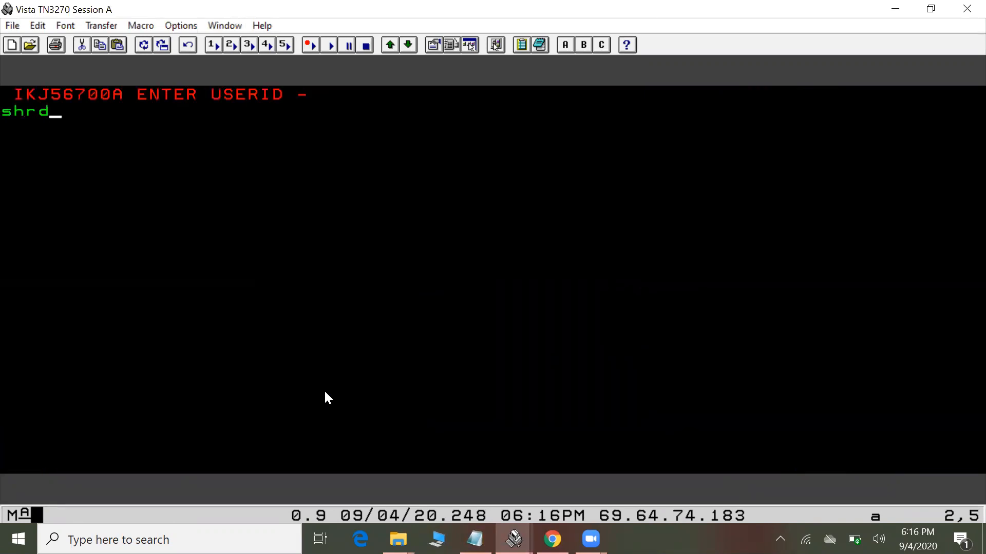
pyautogui.write('v44')
pyautogui.press('Return')
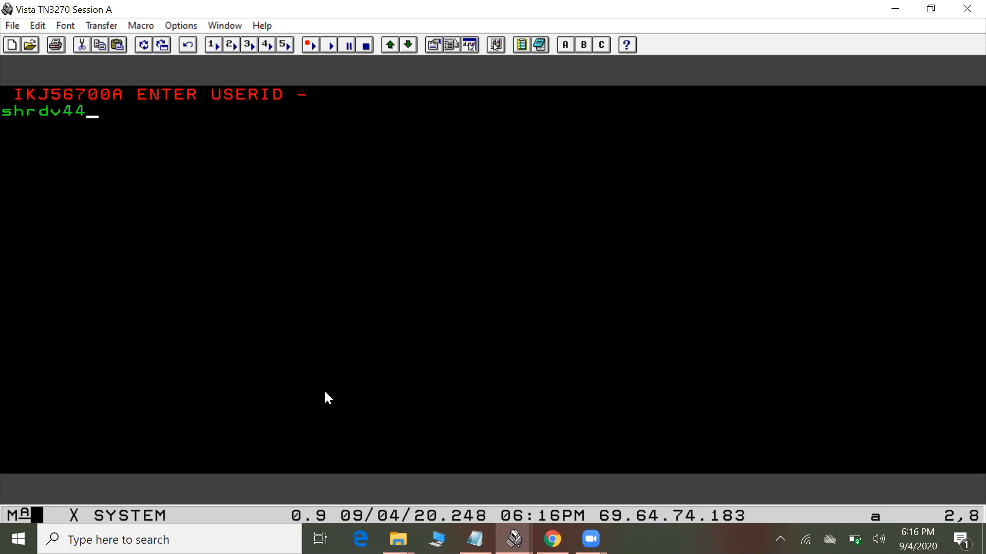
pyautogui.press('Return')
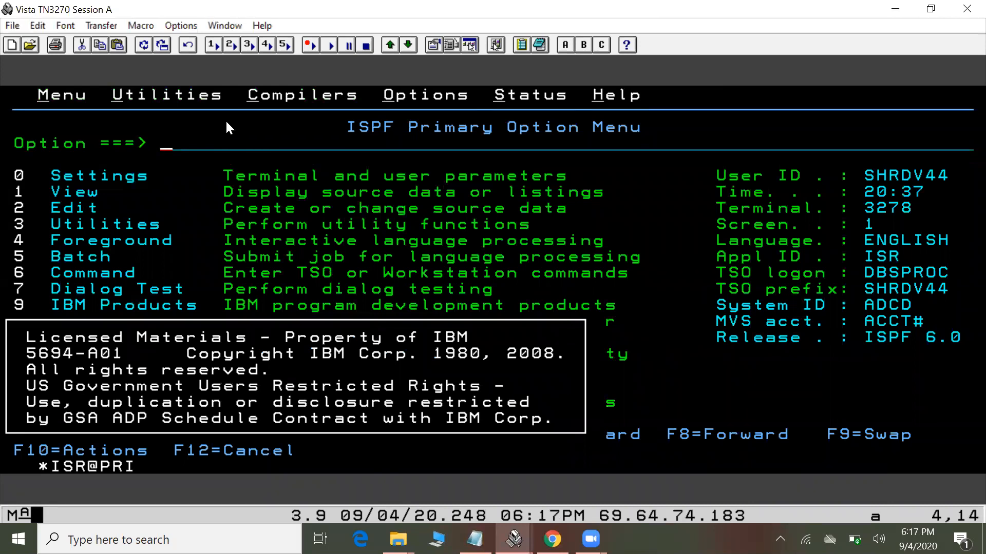
# - Go to option 3.4, the Data Set List Utility, and list the data sets at Dsname level SHRDV44
pyautogui.write('3.4')
pyautogui.press('Left')
pyautogui.press('Left')
pyautogui.press('Left')
pyautogui.press('Right')
pyautogui.press('Right')
pyautogui.press('Return')
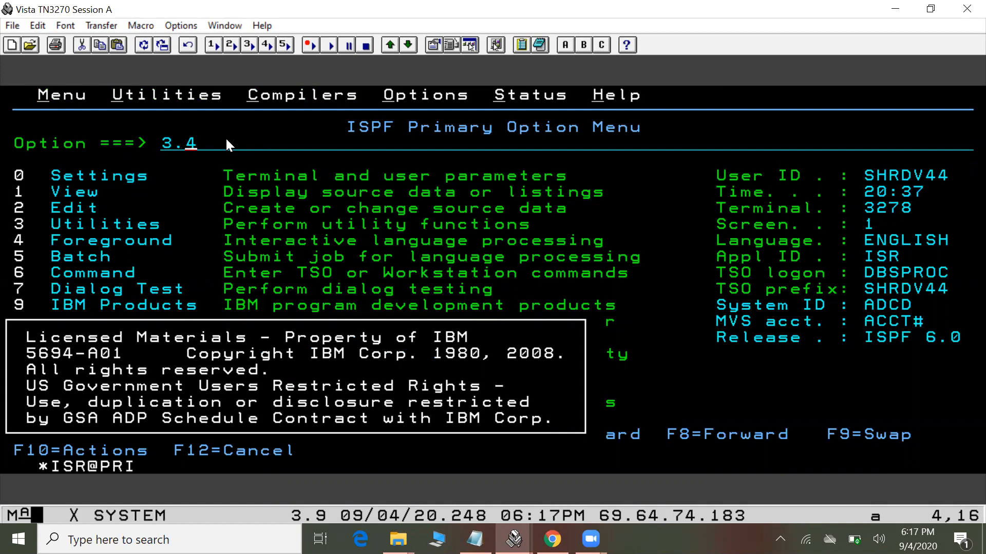
pyautogui.click(349, 239)
pyautogui.write('44')
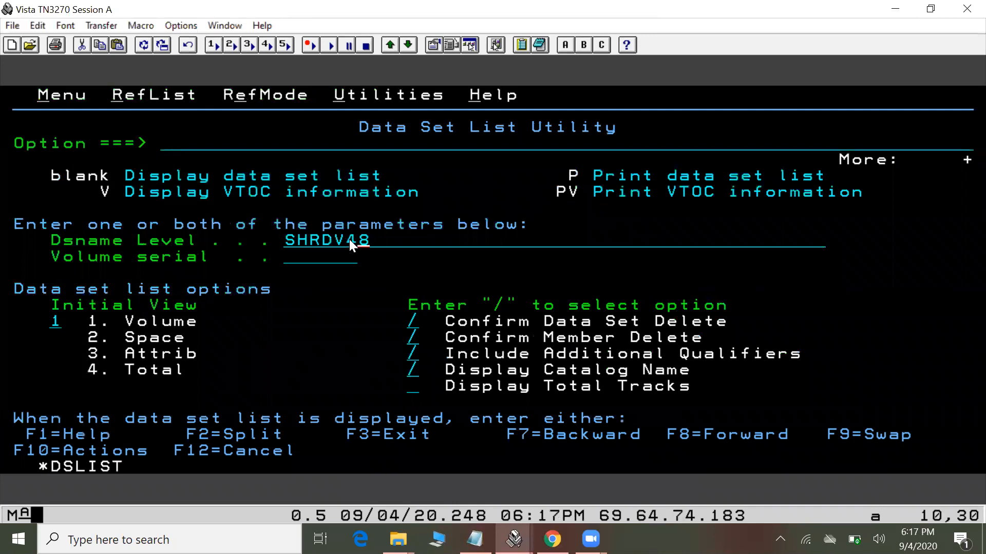
pyautogui.press('Return')
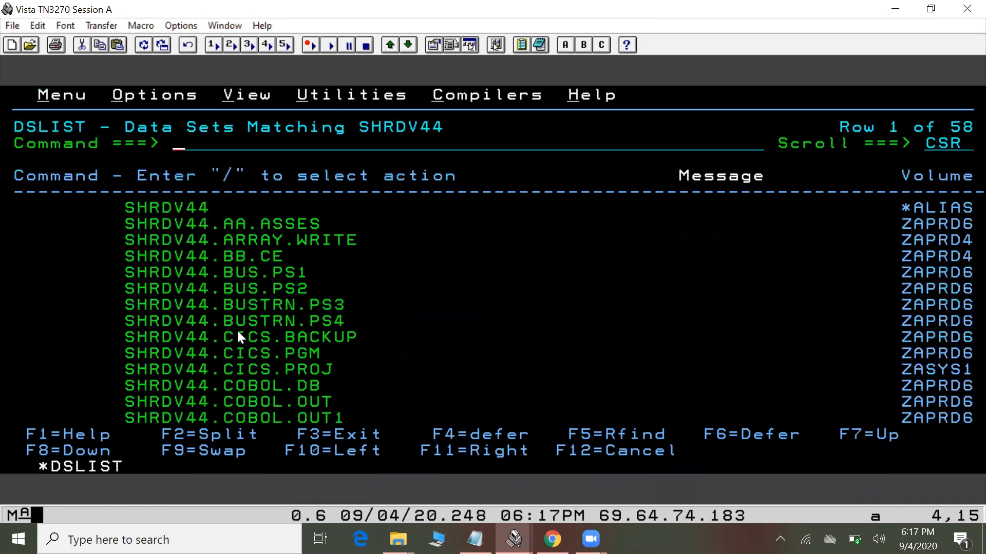
# - View the member list of SHRDV44.CICS.PGM through to its end, then return to the data set list
pyautogui.moveTo(124, 349); pyautogui.dragTo(283, 348)
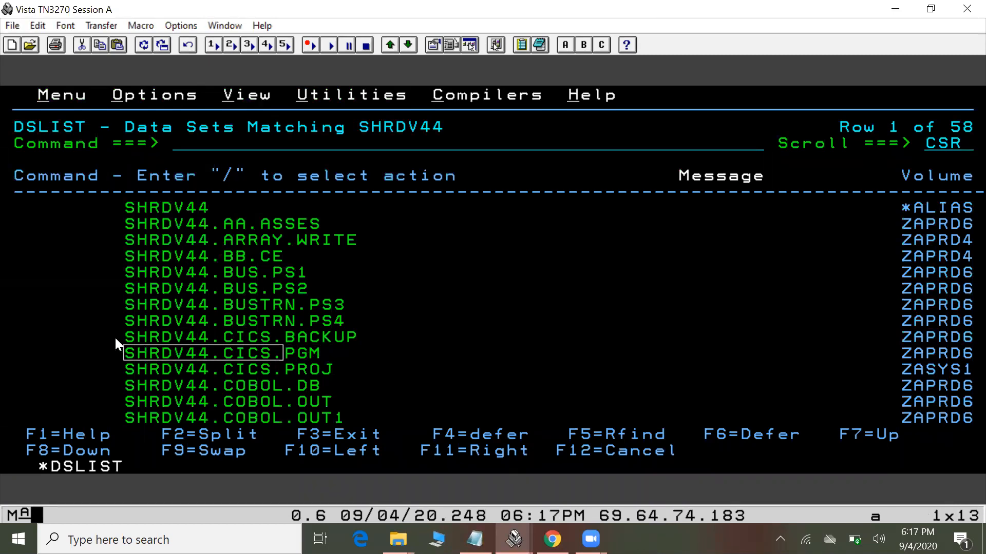
pyautogui.click(103, 351)
pyautogui.write('v')
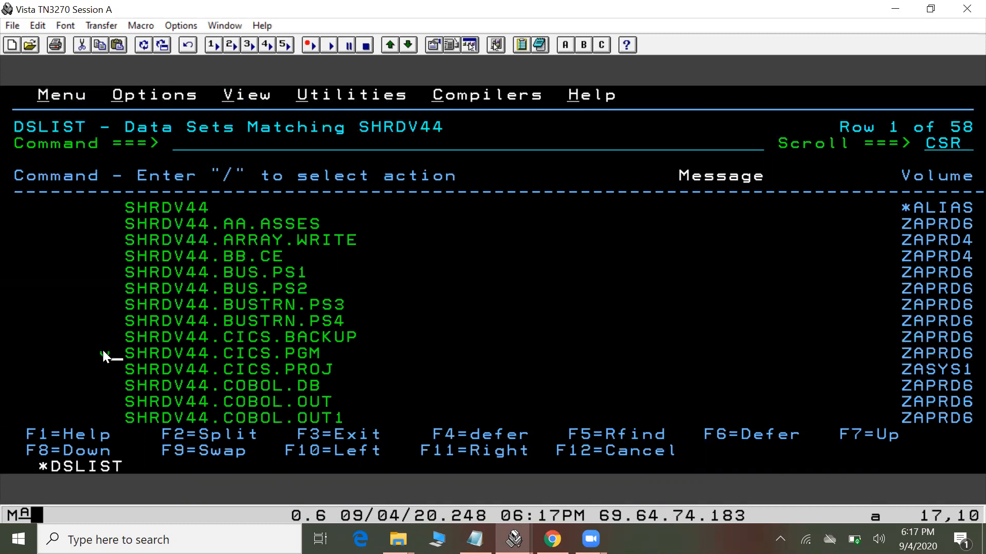
pyautogui.press('Return')
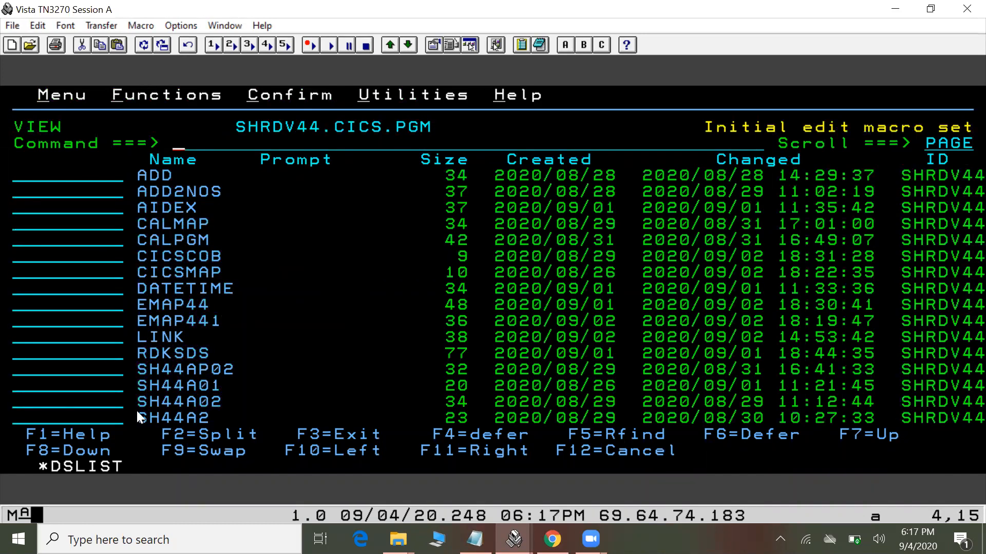
pyautogui.press('F8')
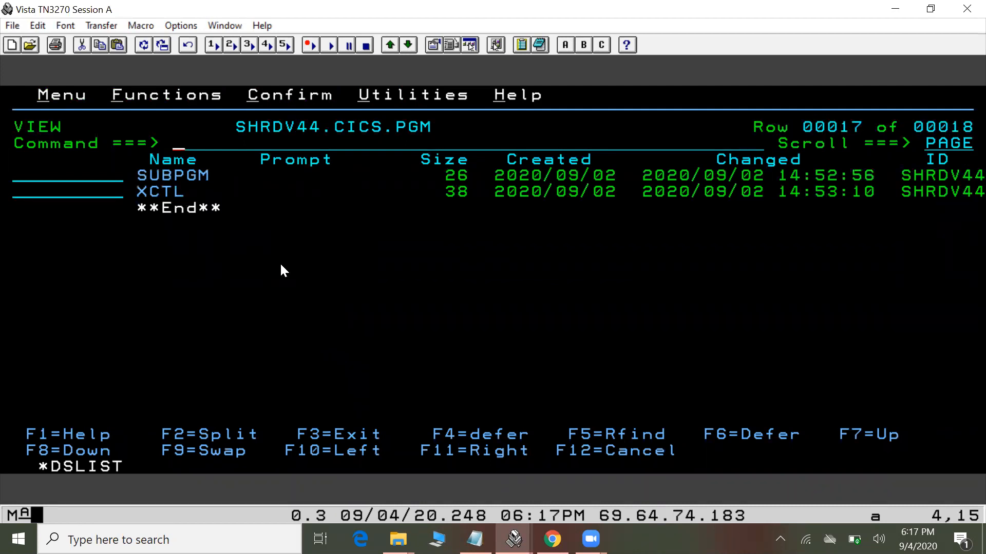
pyautogui.press('F3')
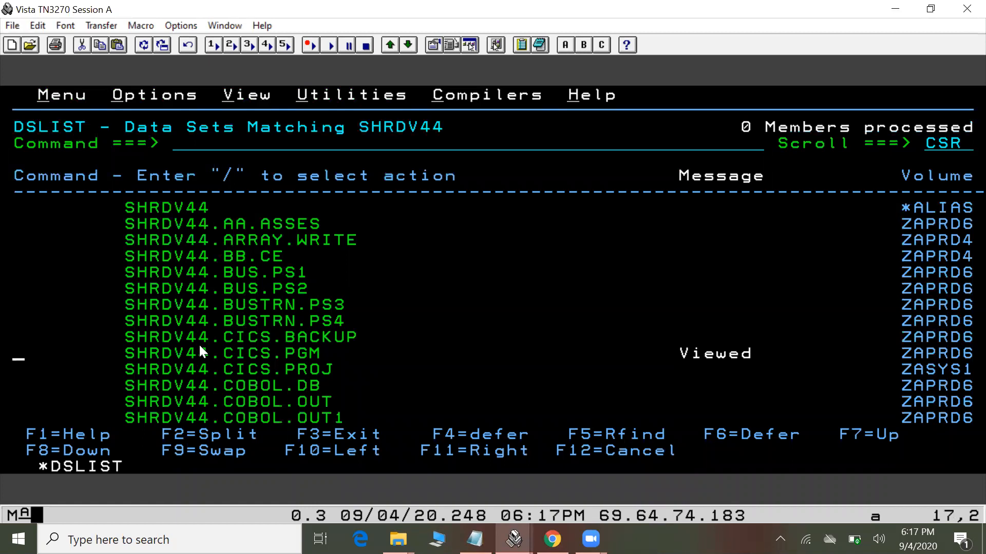
# - Check the copy methods in the Notepad notes, then return to Vista TN3270 Session A
pyautogui.click(475, 539)
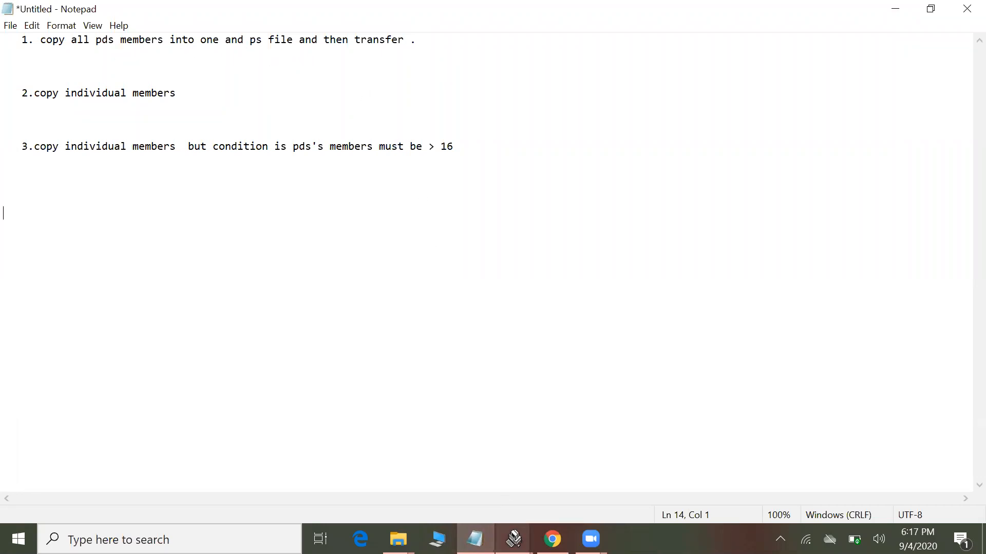
pyautogui.click(514, 539)
pyautogui.click(478, 473)
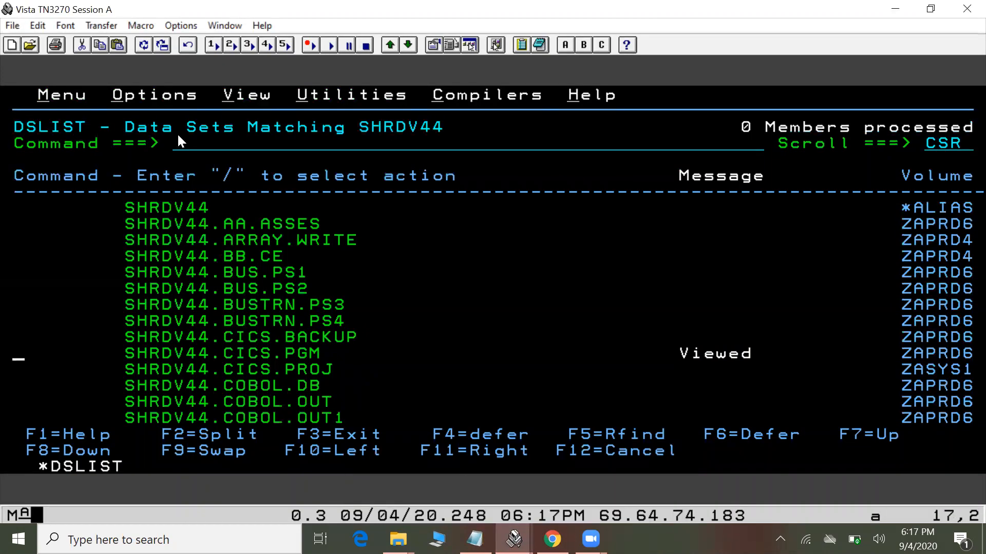
# - Start a second ISPF screen with the start command and open the Move/Copy Utility through options 3 and 3
pyautogui.click(208, 141)
pyautogui.write('start')
pyautogui.press('Return')
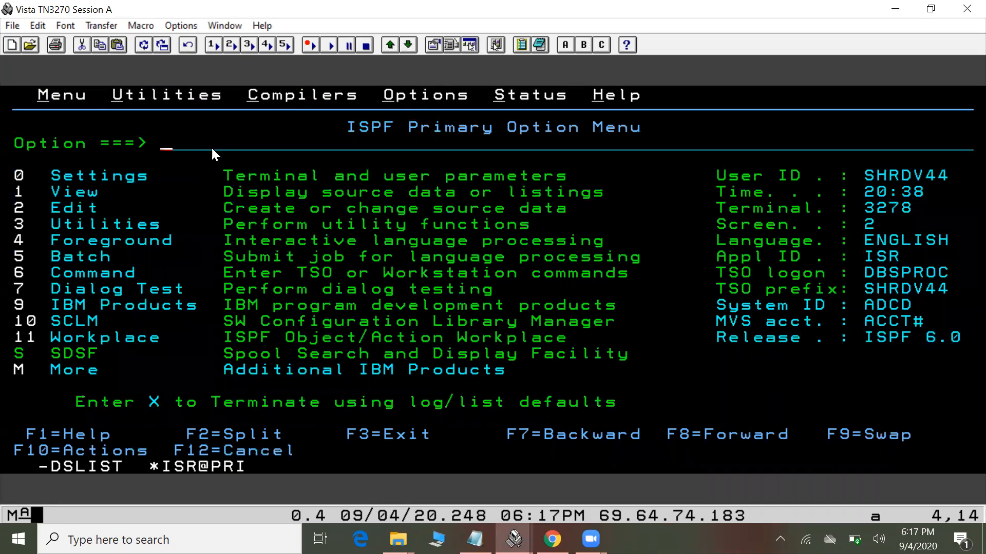
pyautogui.write('3')
pyautogui.press('Return')
pyautogui.write('3')
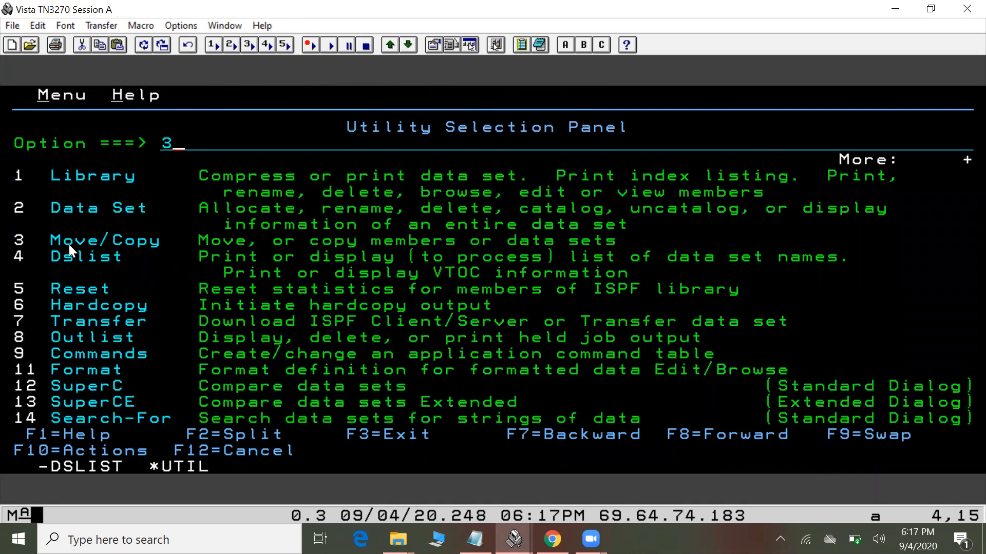
pyautogui.press('Return')
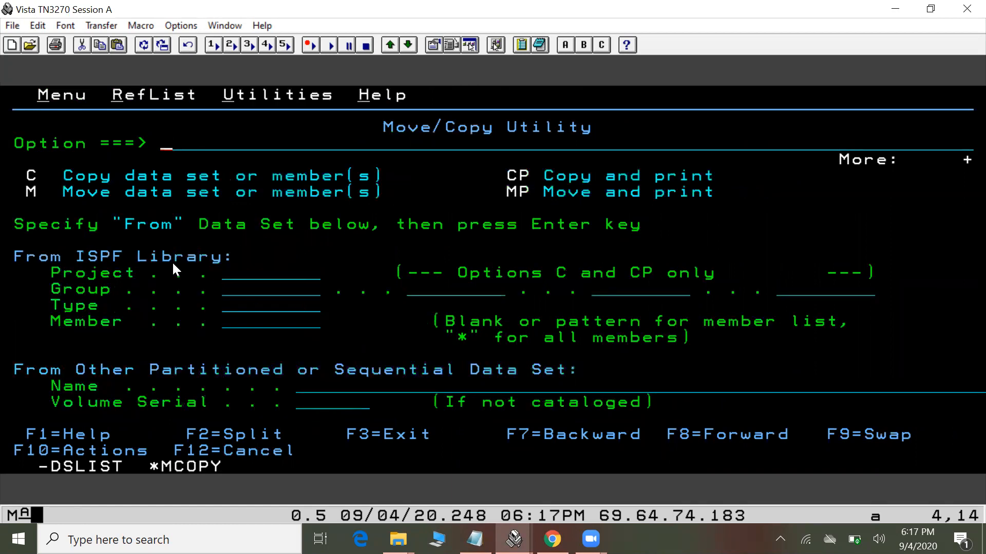
# - Set the From ISPF Library to project shrdv44, group cics and type pgm
pyautogui.click(224, 277)
pyautogui.write('shrdv44')
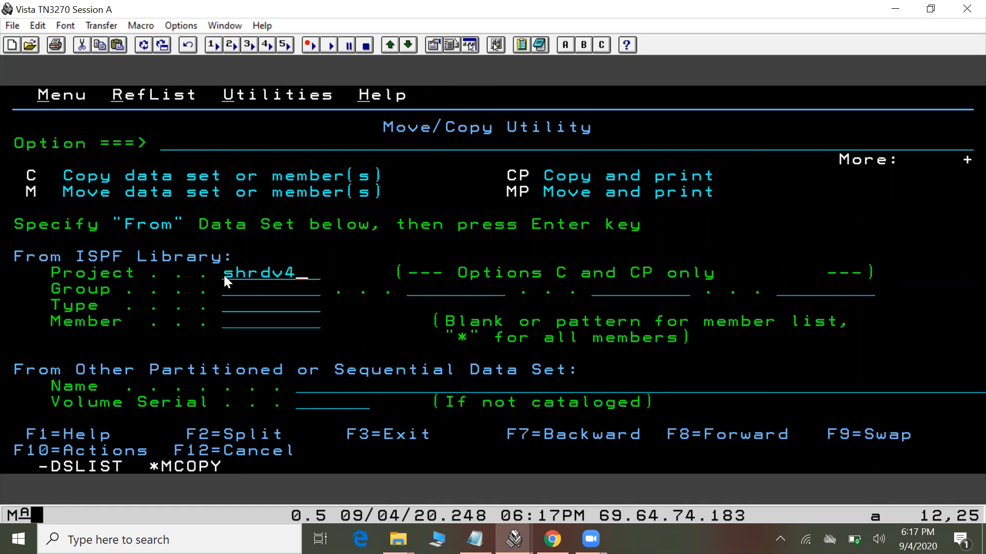
pyautogui.click(224, 290)
pyautogui.write('cics')
pyautogui.click(226, 305)
pyautogui.write('pgm')
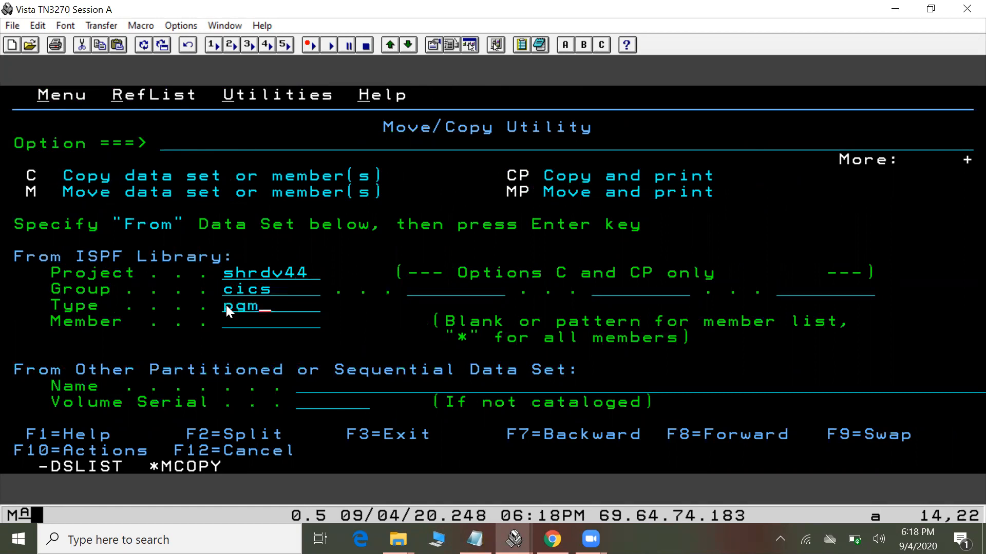
# - Check the SHRDV44.CICS.PGM name on the data set list screen and return to the Move/Copy Utility
pyautogui.doubleClick(106, 465)
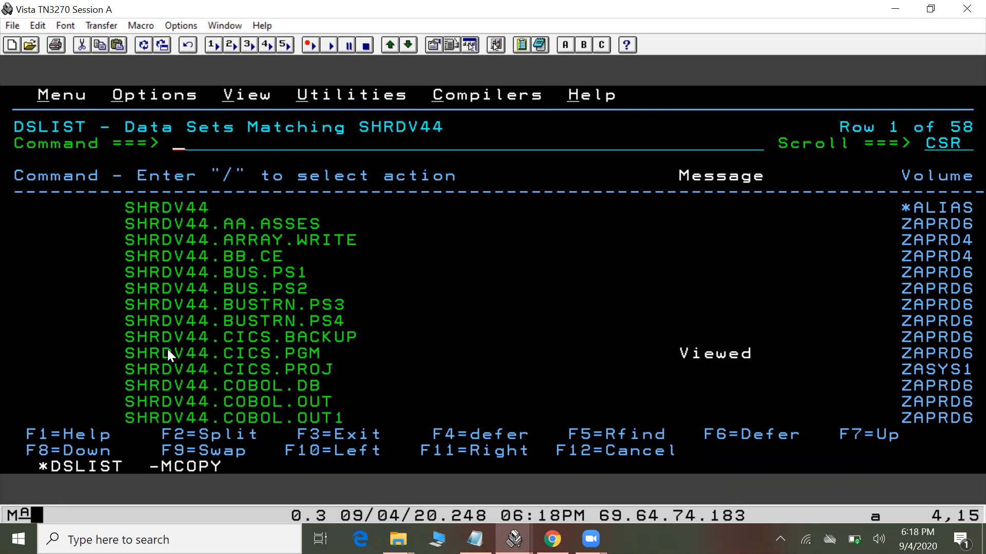
pyautogui.moveTo(128, 356); pyautogui.dragTo(318, 352)
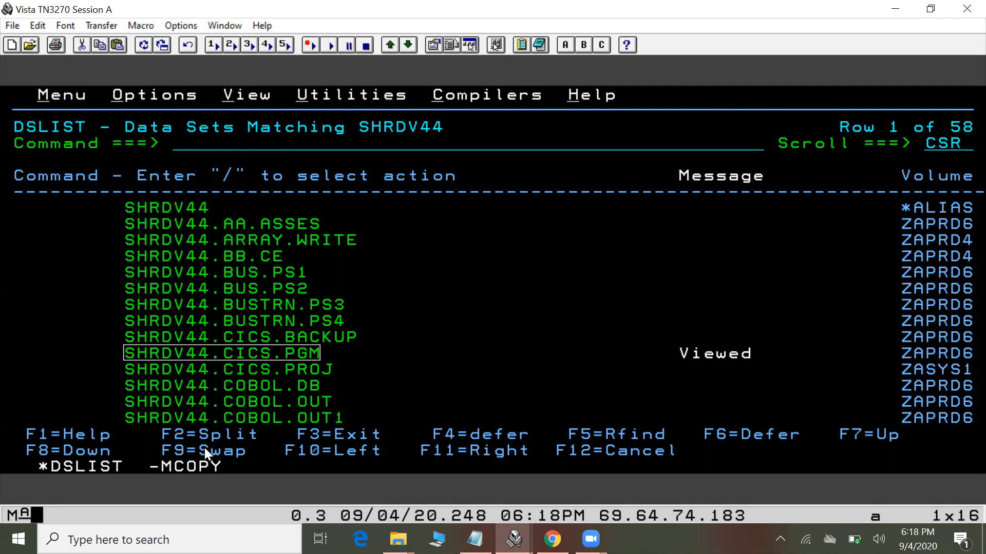
pyautogui.doubleClick(201, 463)
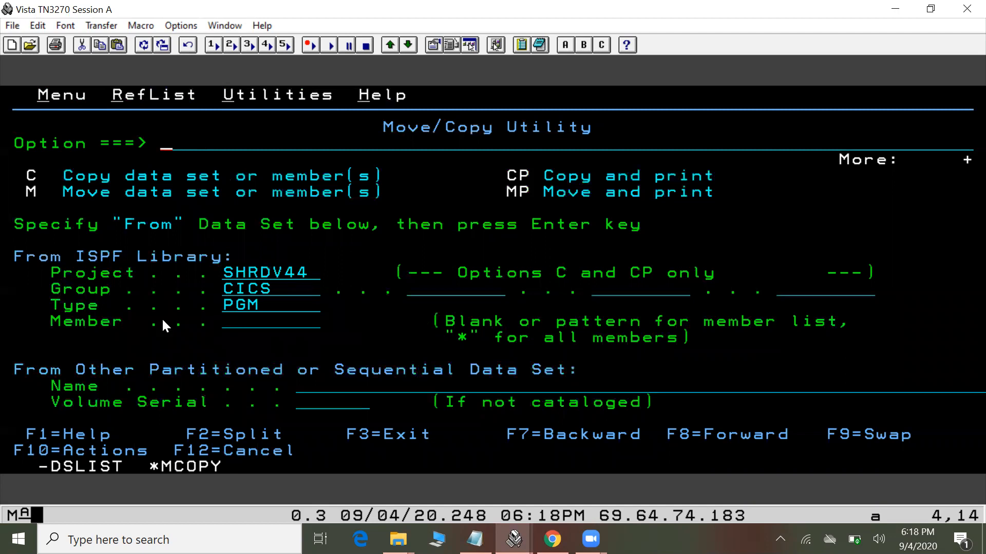
# - Set the source member to * for all members and submit copy option C
pyautogui.click(251, 325)
pyautogui.write('*')
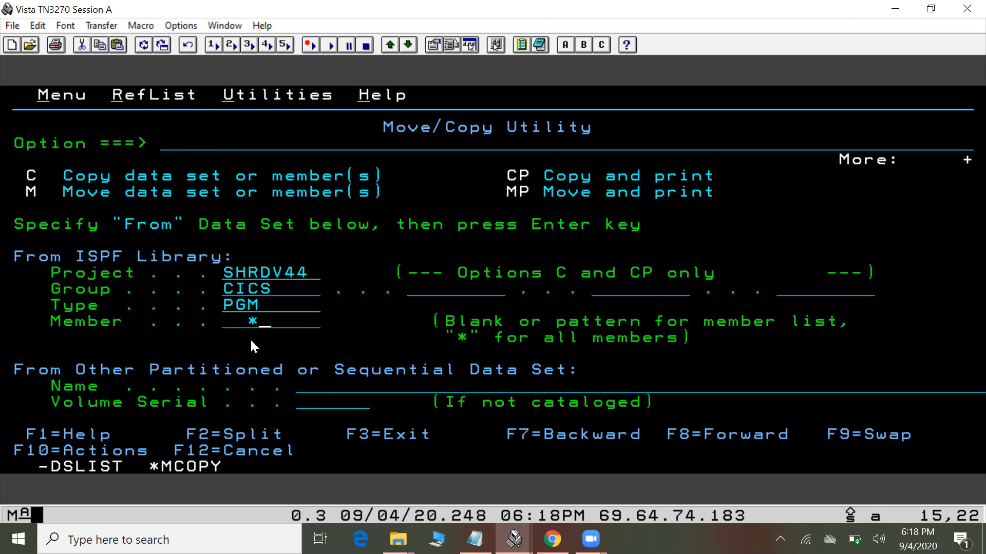
pyautogui.click(219, 144)
pyautogui.write('c')
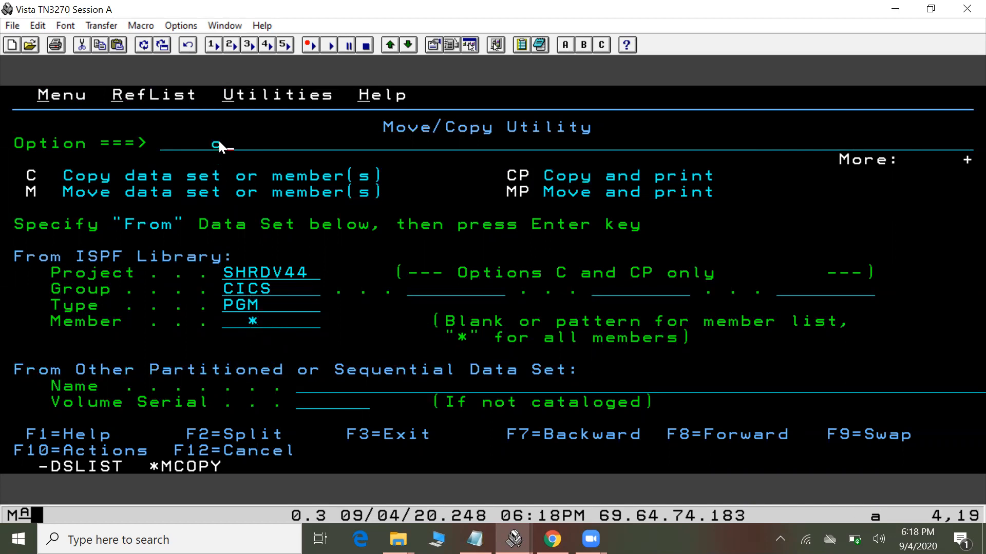
pyautogui.press('Return')
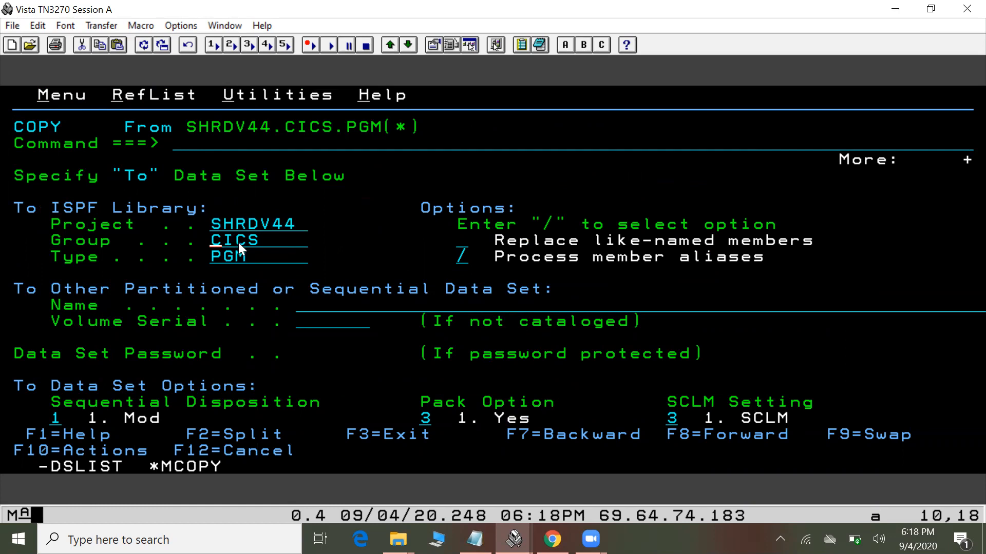
# - Set the target type to backup1 and choose option 2, Specify allocation attributes, for the new data set
pyautogui.click(212, 259)
pyautogui.write('backup1')
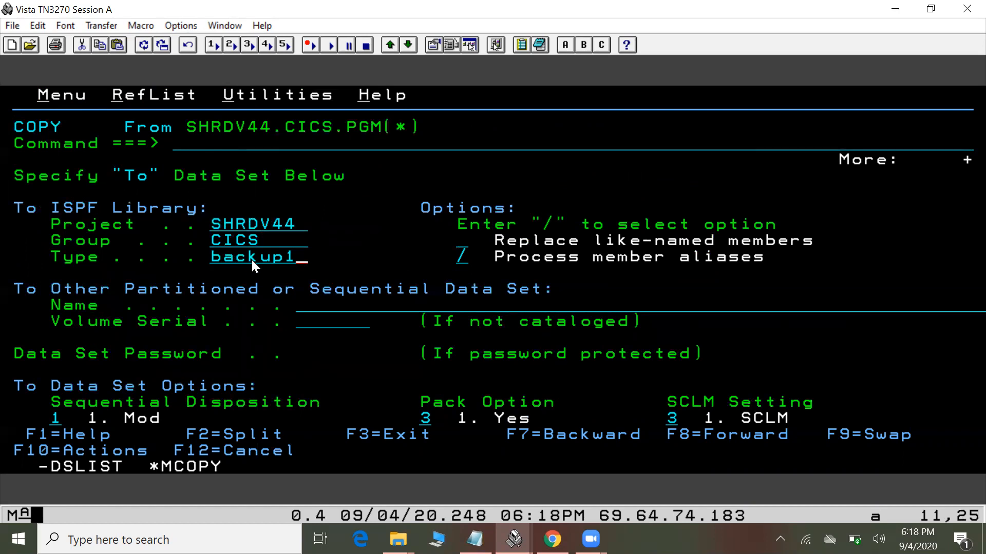
pyautogui.press('Return')
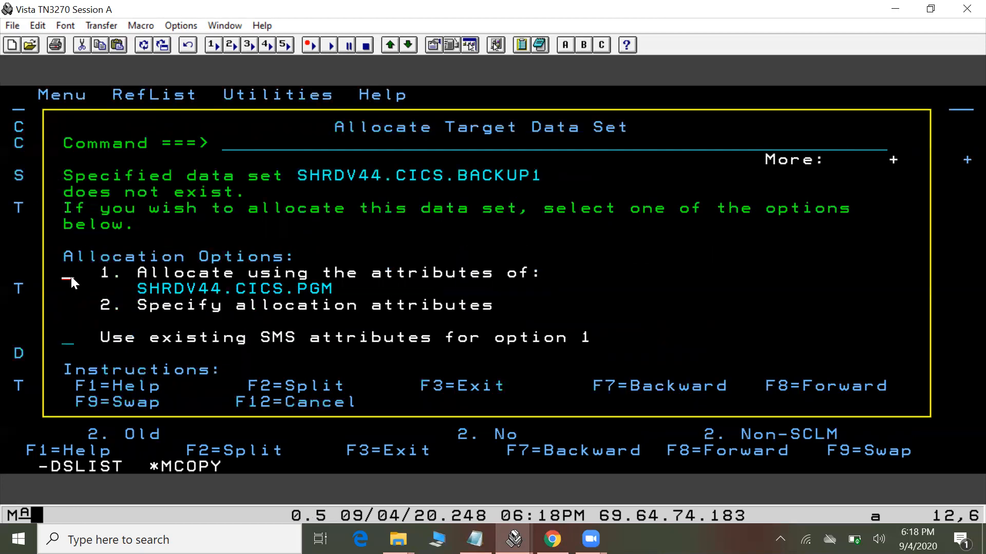
pyautogui.write('2')
pyautogui.press('Return')
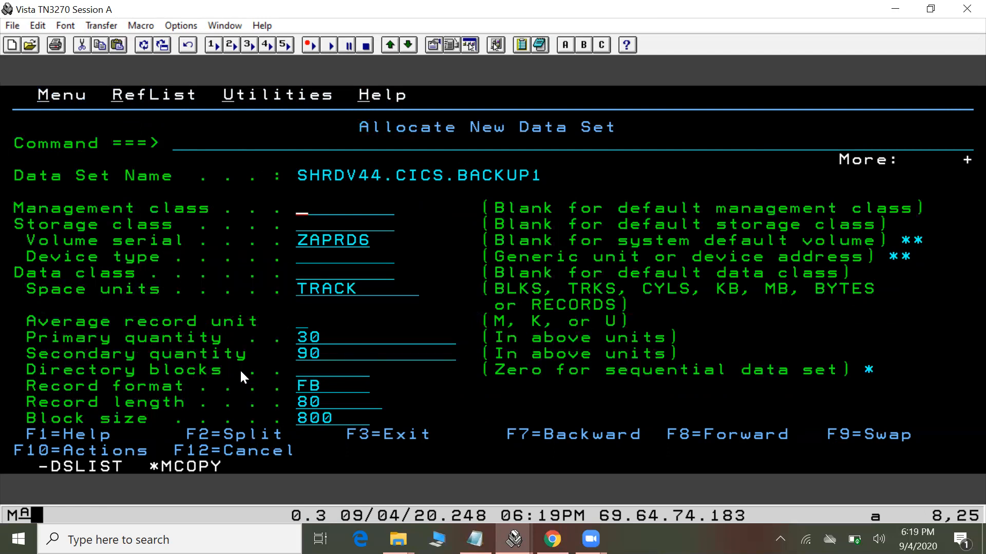
# - Accept the prefilled allocation attributes for SHRDV44.CICS.BACKUP1 and run the copy of the PDS members
pyautogui.press('F8')
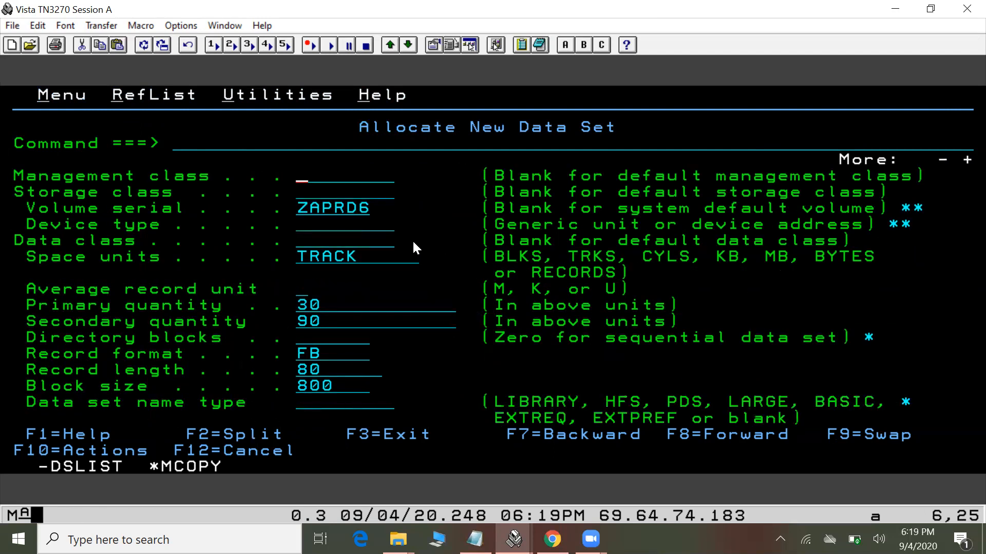
pyautogui.press('Return')
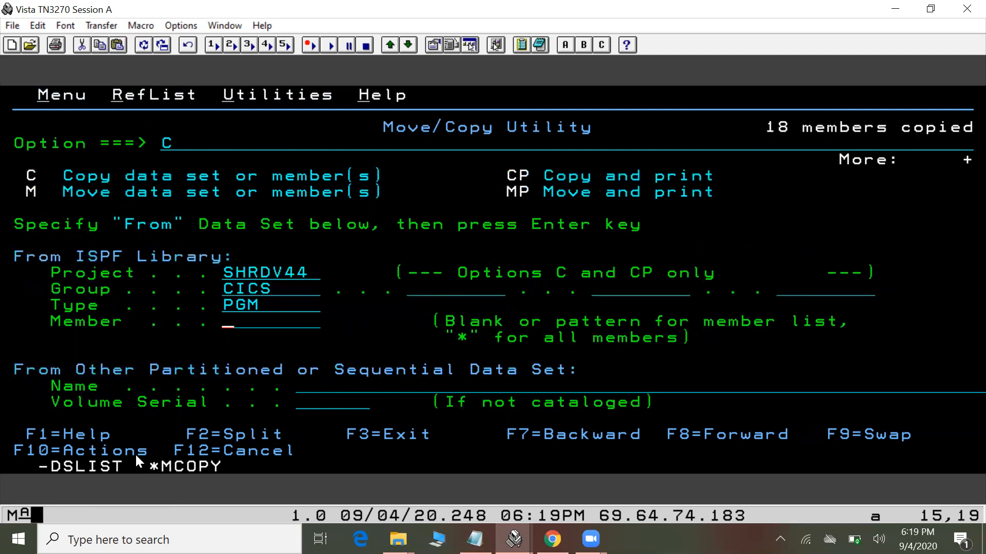
# - Switch to the data set list, refresh it and open SHRDV44.CICS.BACKUP1 in view mode
pyautogui.click(100, 469)
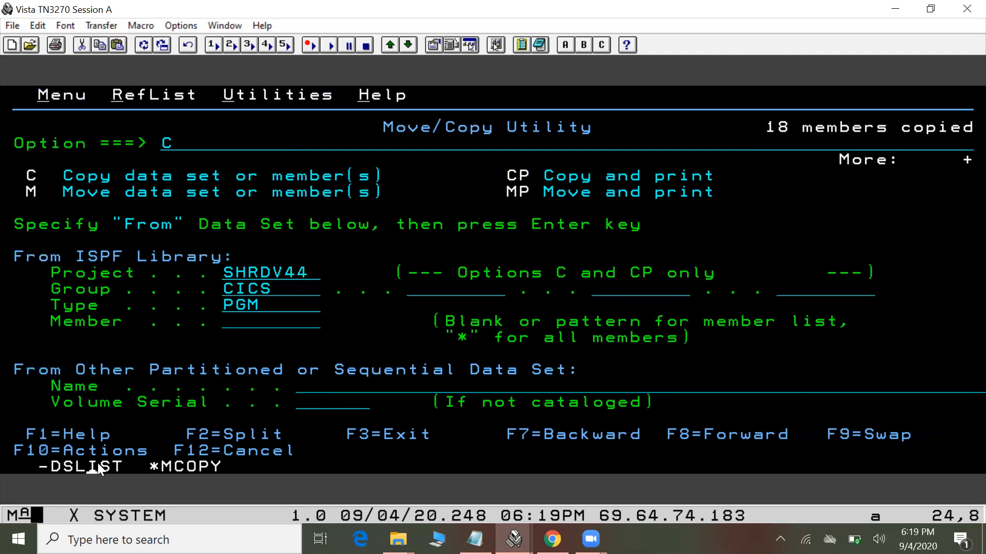
pyautogui.write('ref')
pyautogui.press('Return')
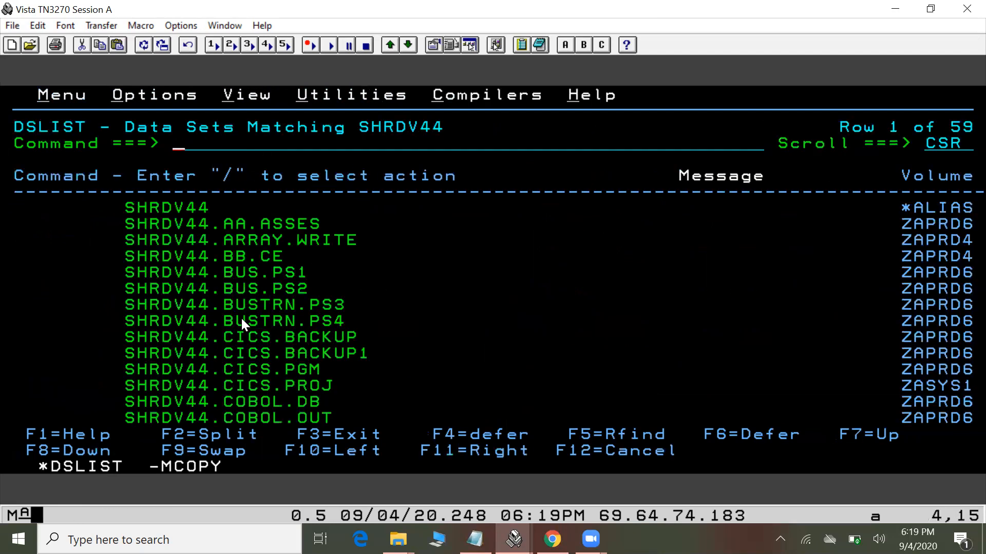
pyautogui.click(130, 354)
pyautogui.click(106, 353)
pyautogui.write('v')
pyautogui.press('Return')
pyautogui.press('Return')
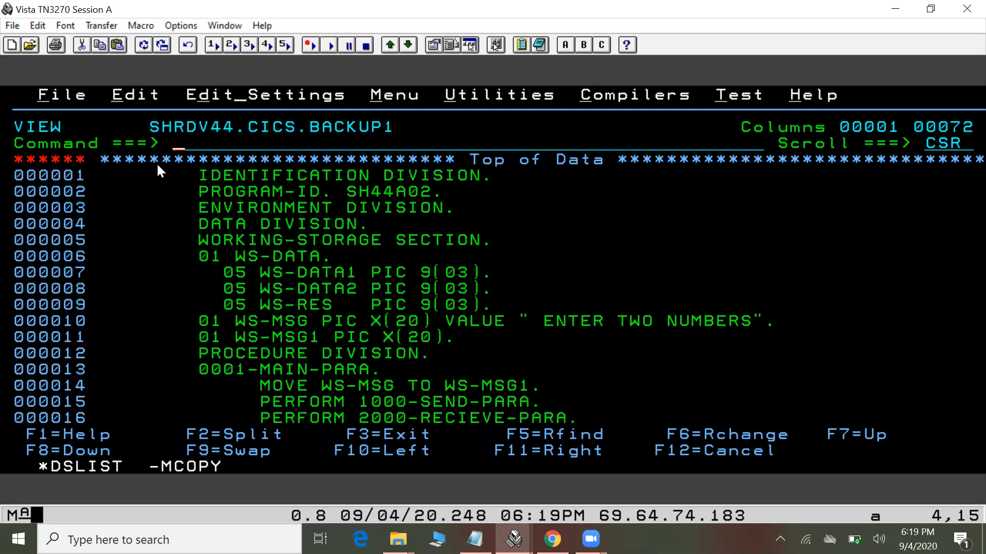
# - Examine the contents of SHRDV44.CICS.BACKUP1 down to the end of the data and return to the data set list
pyautogui.click(176, 173)
pyautogui.press('F8')
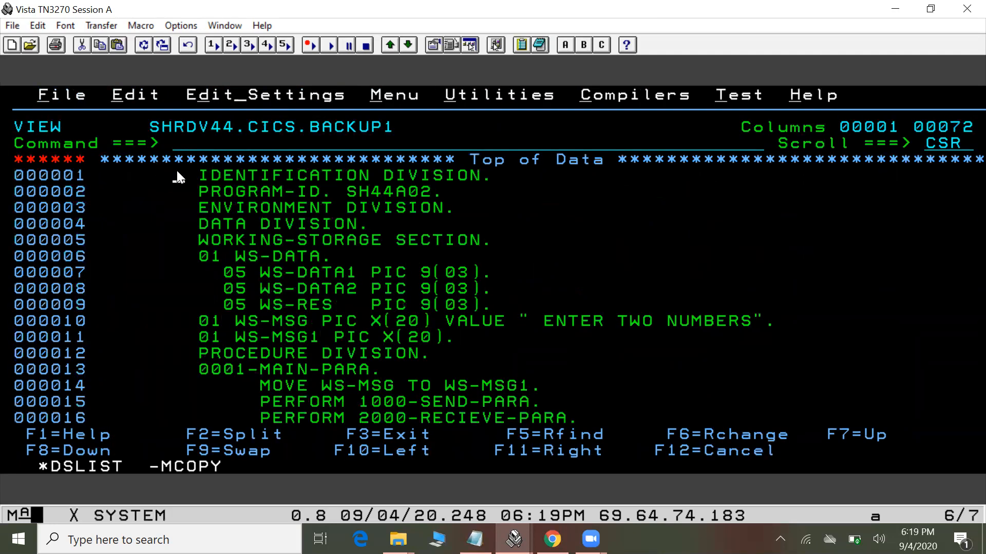
pyautogui.press('F8')
pyautogui.write('m')
pyautogui.press('F8')
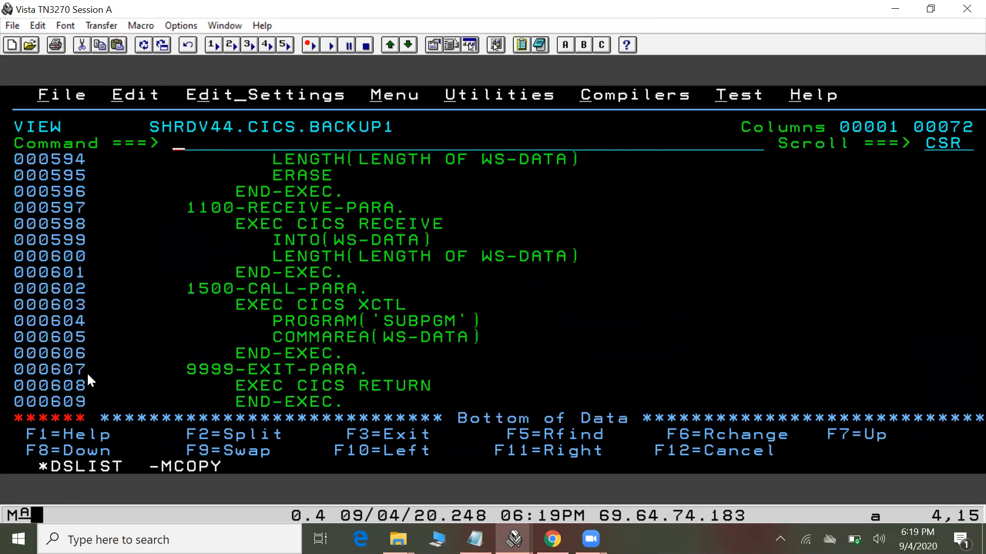
pyautogui.press('F3')
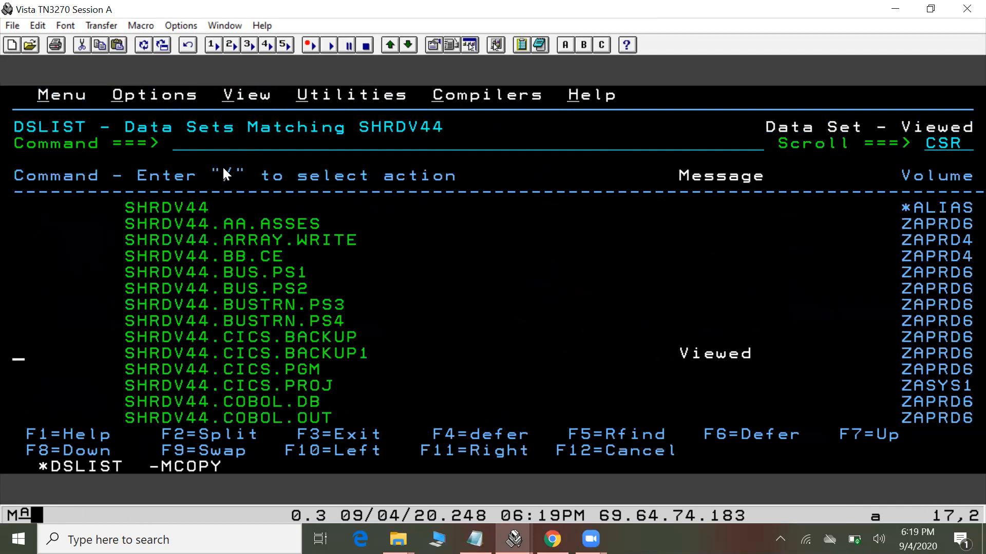
# - Start a new ISPF screen and open option 6, the ISPF Command Shell
pyautogui.click(216, 146)
pyautogui.write('start')
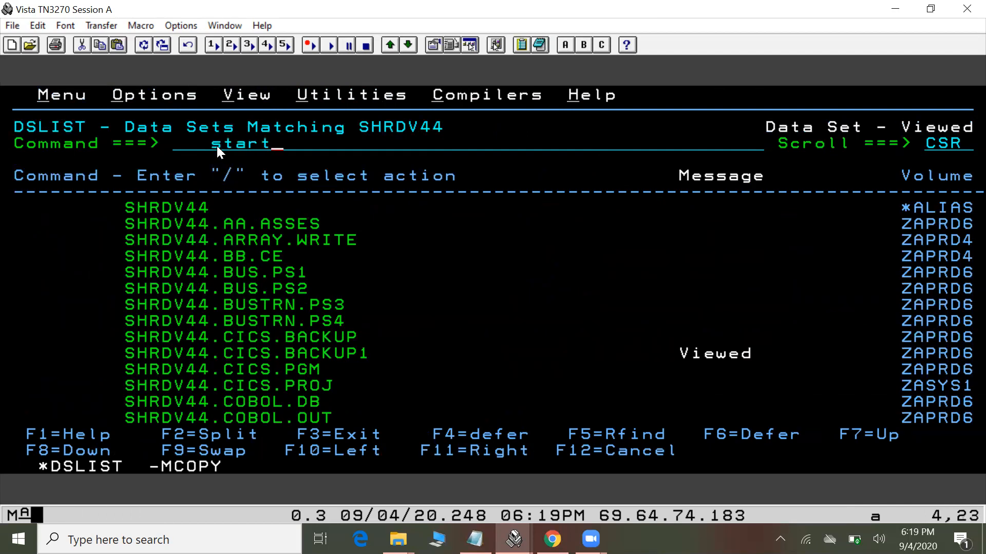
pyautogui.press('Return')
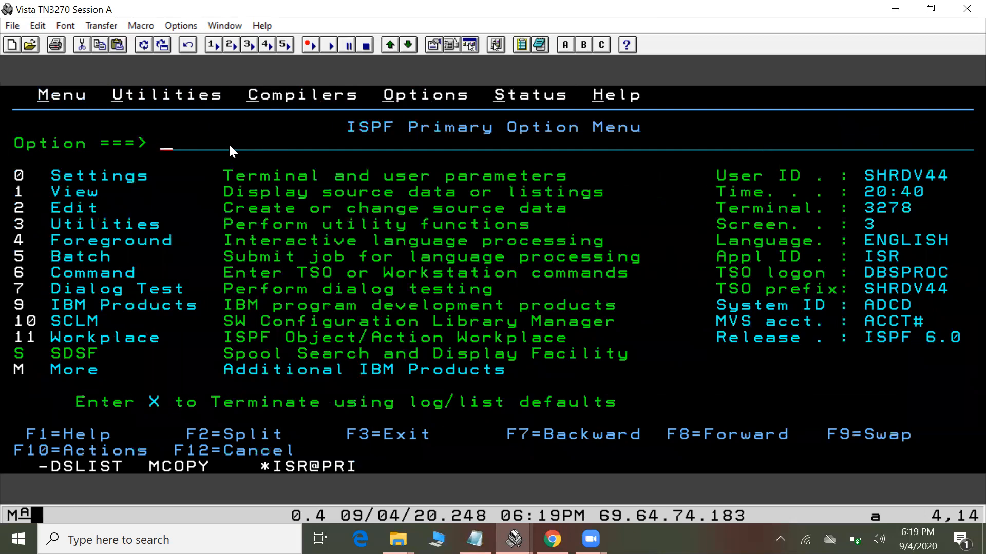
pyautogui.write('6')
pyautogui.press('Return')
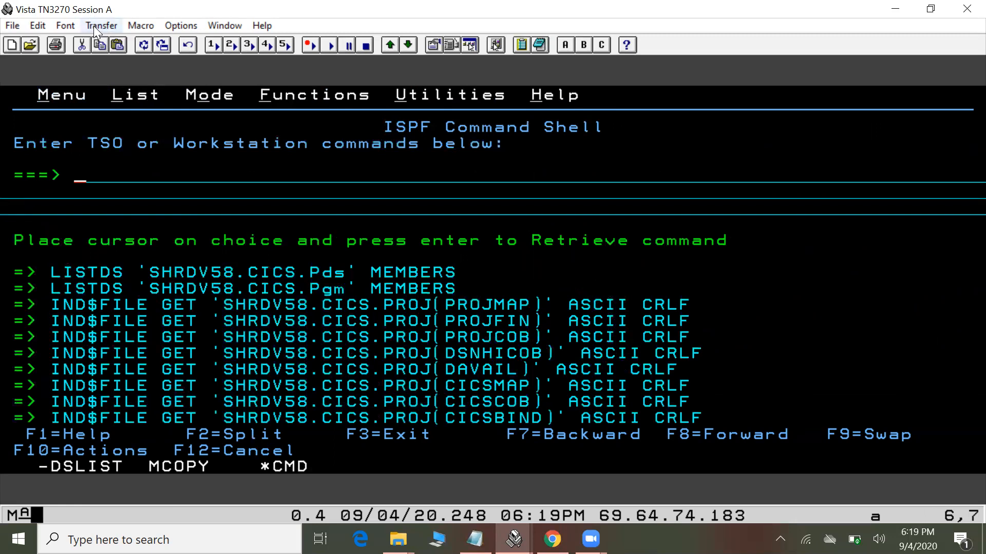
# - Copy the name SHRDV44.CICS.BACKUP1 from the data set list and return to the ISPF Command Shell
pyautogui.doubleClick(102, 467)
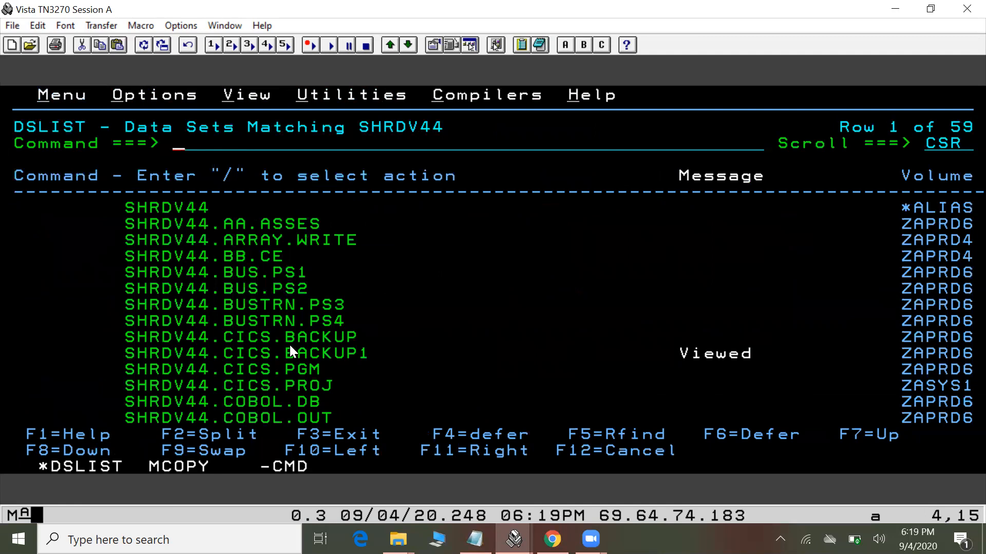
pyautogui.moveTo(126, 351); pyautogui.dragTo(365, 350)
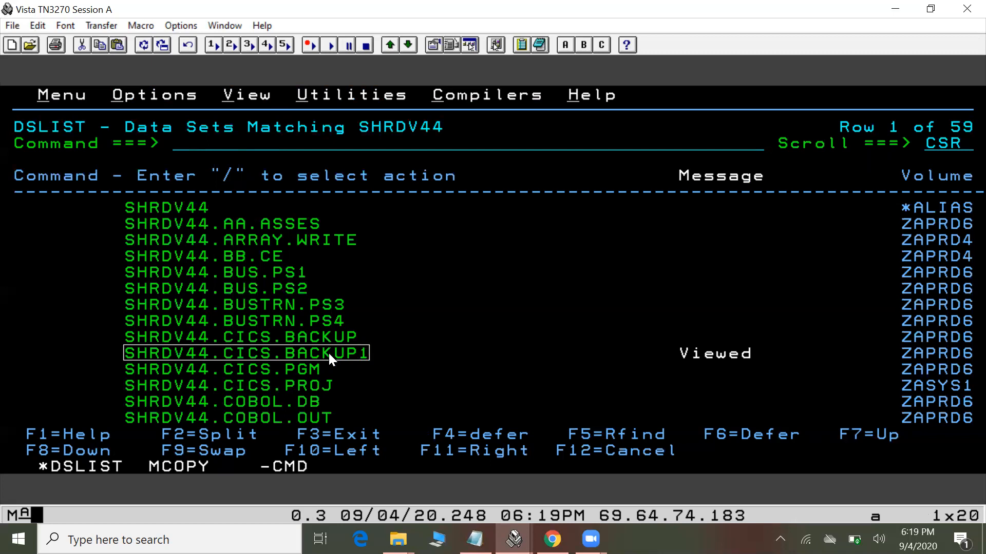
pyautogui.hotkey('ctrl', 'c')
pyautogui.click(196, 466)
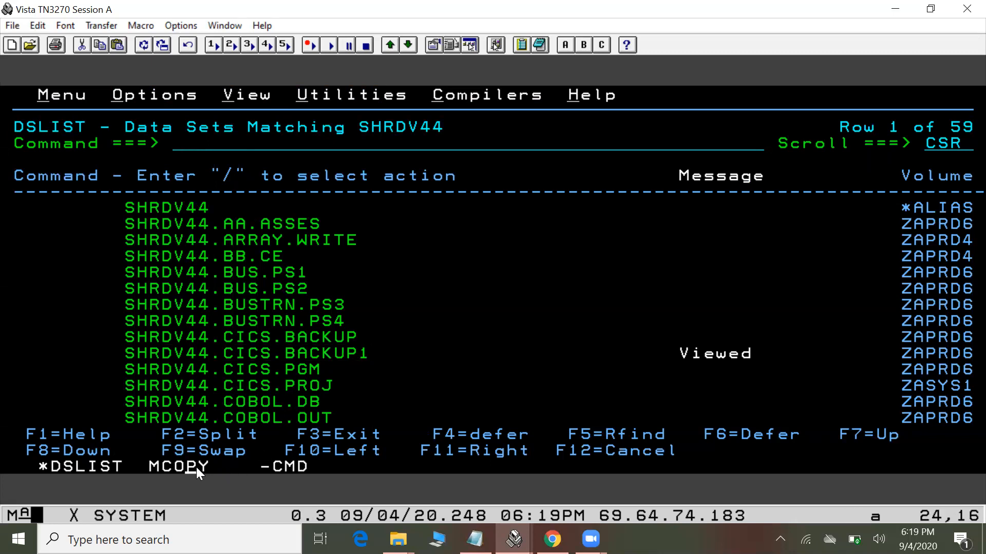
pyautogui.click(287, 468)
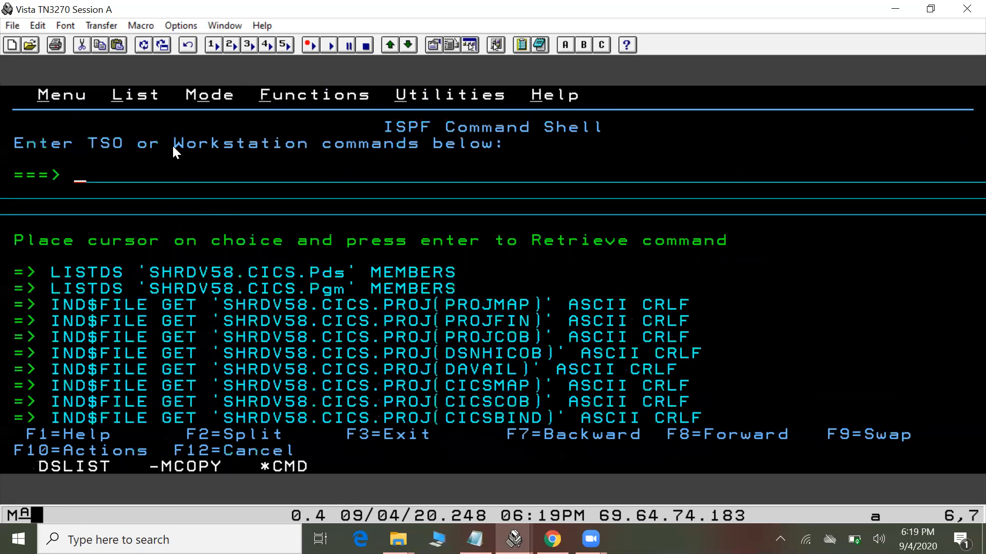
# - Begin receiving a file from the host and set the source host file to 'SHRDV44.CICS.BACKUP1' in single quotes
pyautogui.click(106, 26)
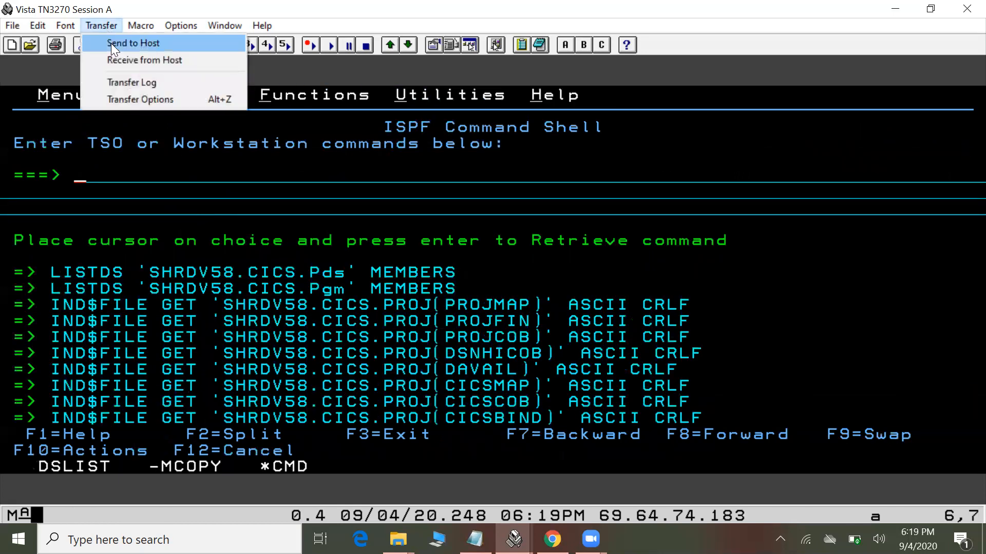
pyautogui.click(116, 58)
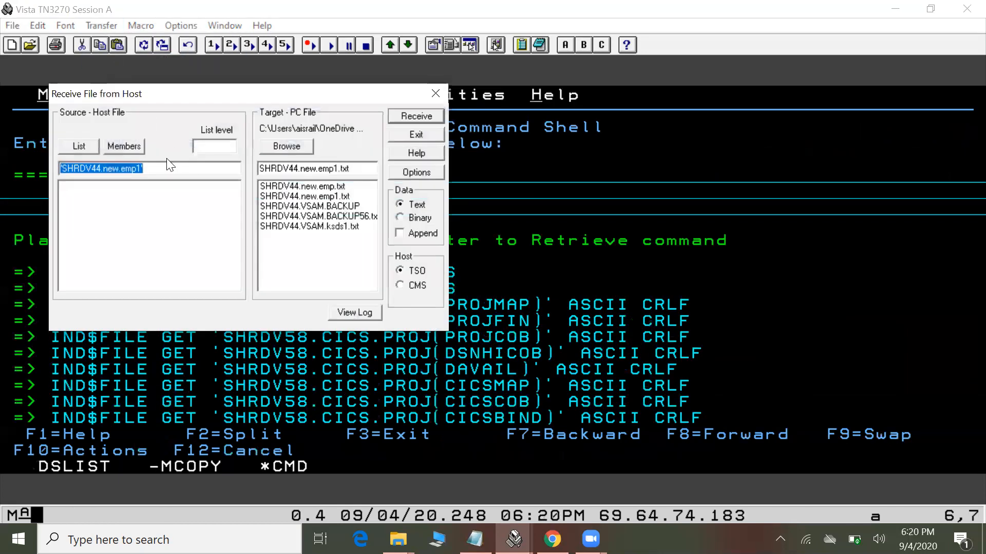
pyautogui.write("'")
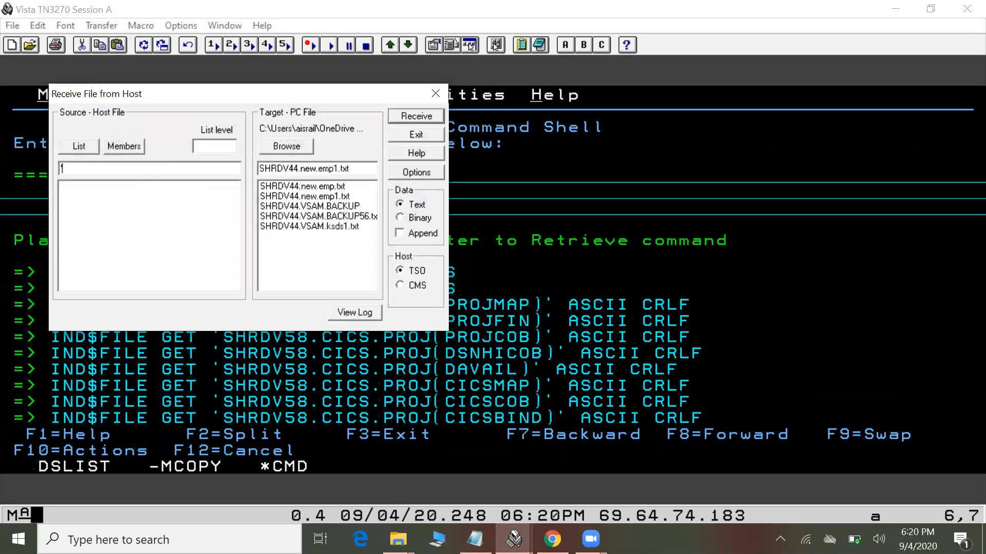
pyautogui.hotkey('ctrl', 'v')
pyautogui.write("'")
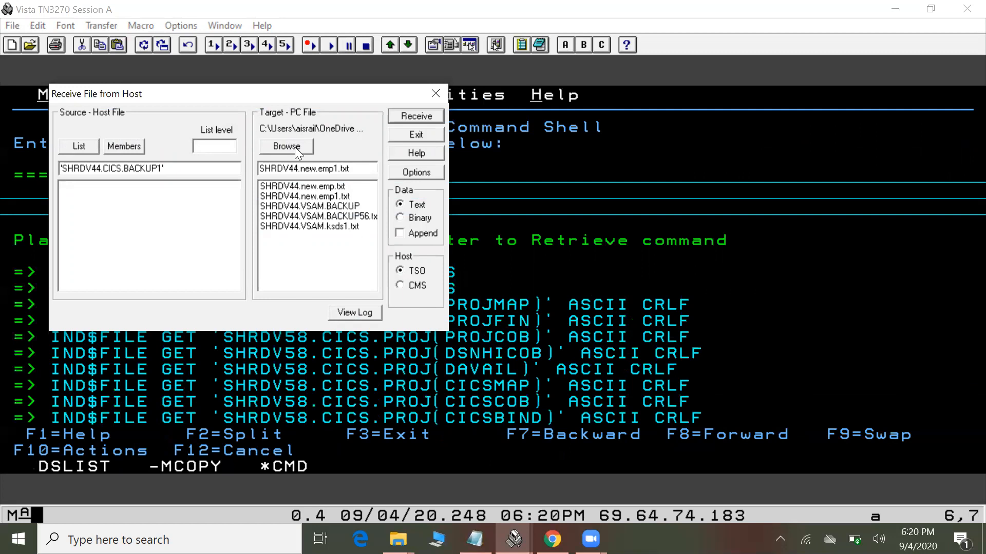
# - Move the backup folder aside on the Windows desktop and create a new desktop folder named test
pyautogui.press('super+d')
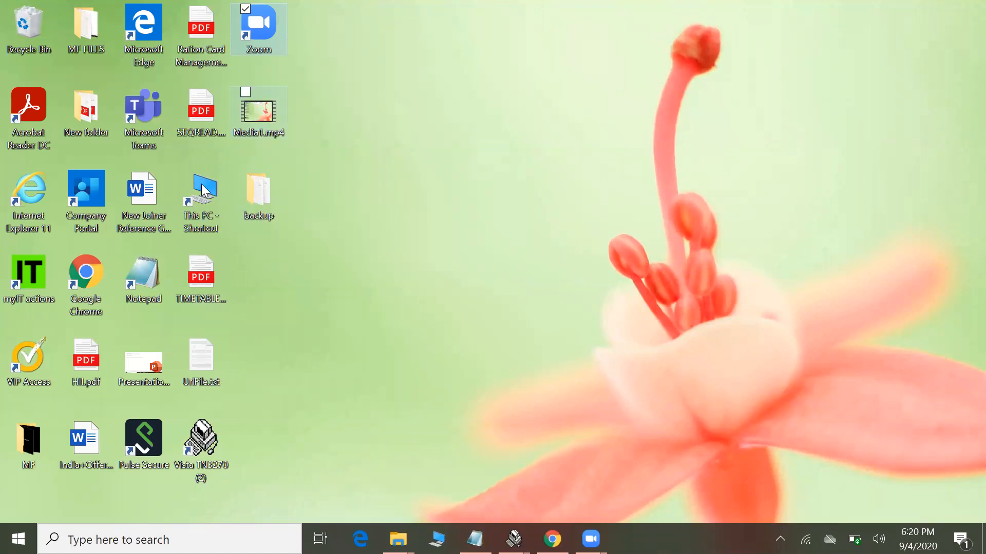
pyautogui.moveTo(258, 182); pyautogui.dragTo(464, 132)
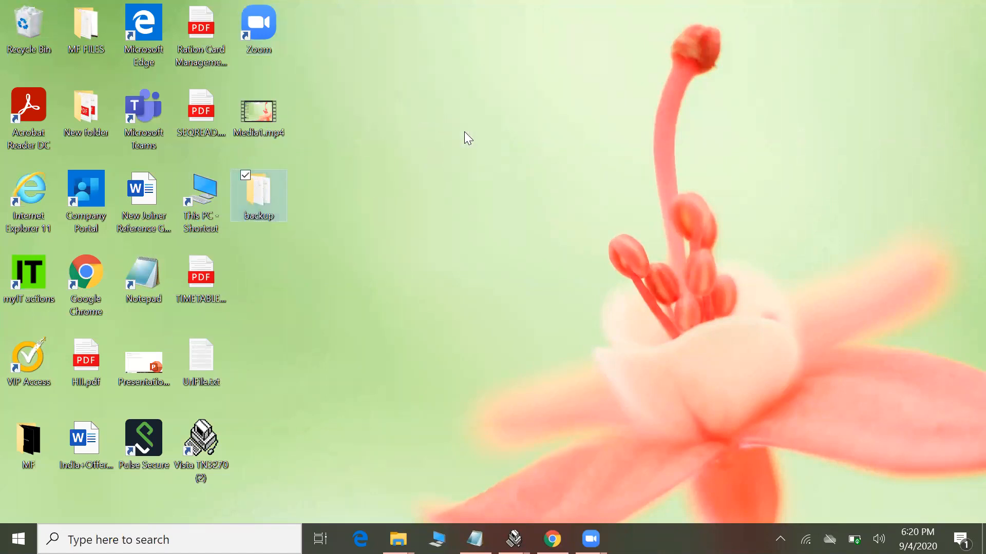
pyautogui.rightClick(384, 185)
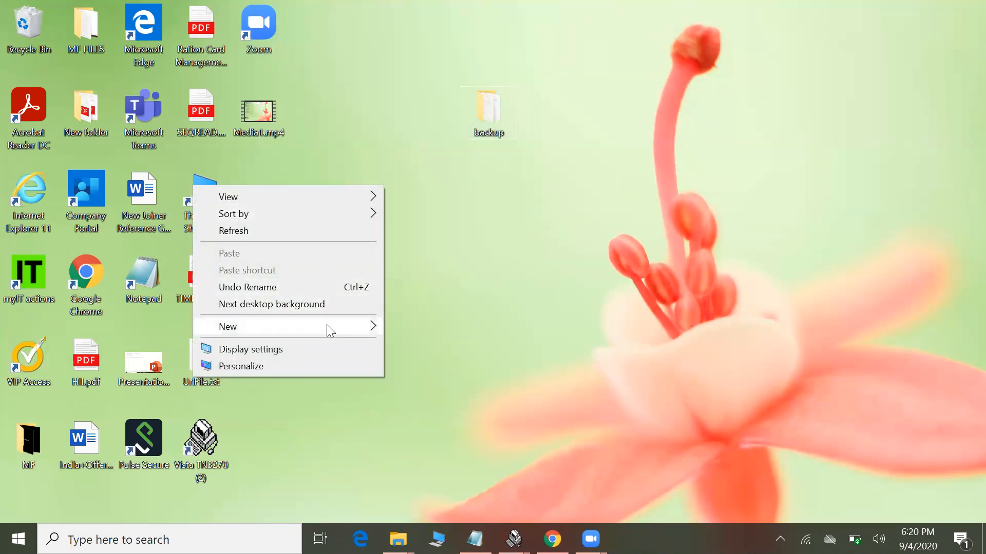
pyautogui.moveTo(329, 326)
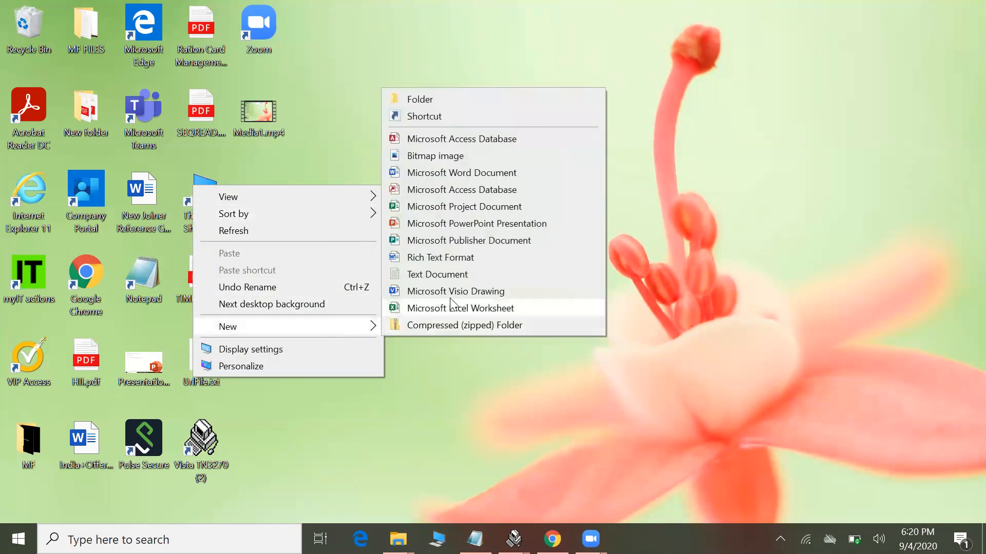
pyautogui.click(420, 99)
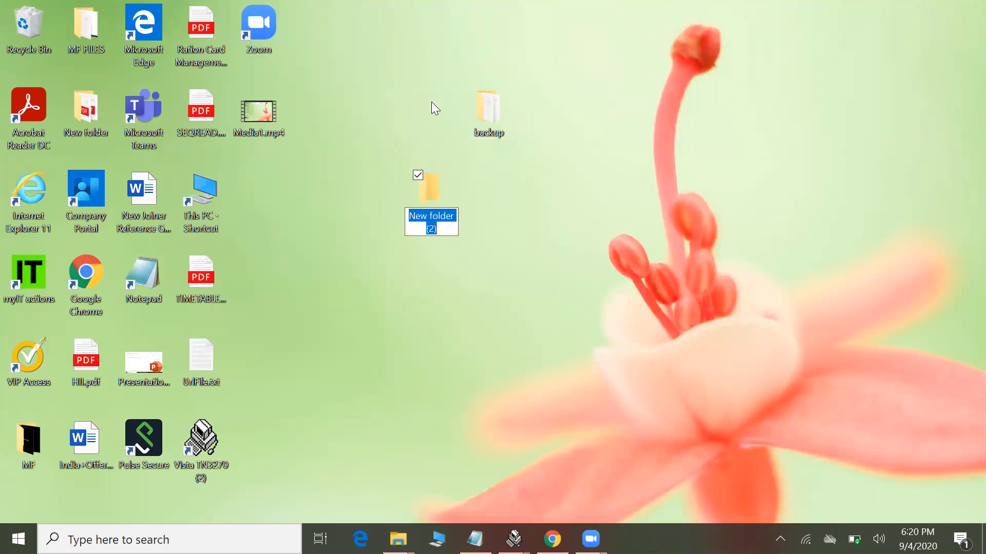
pyautogui.write('test')
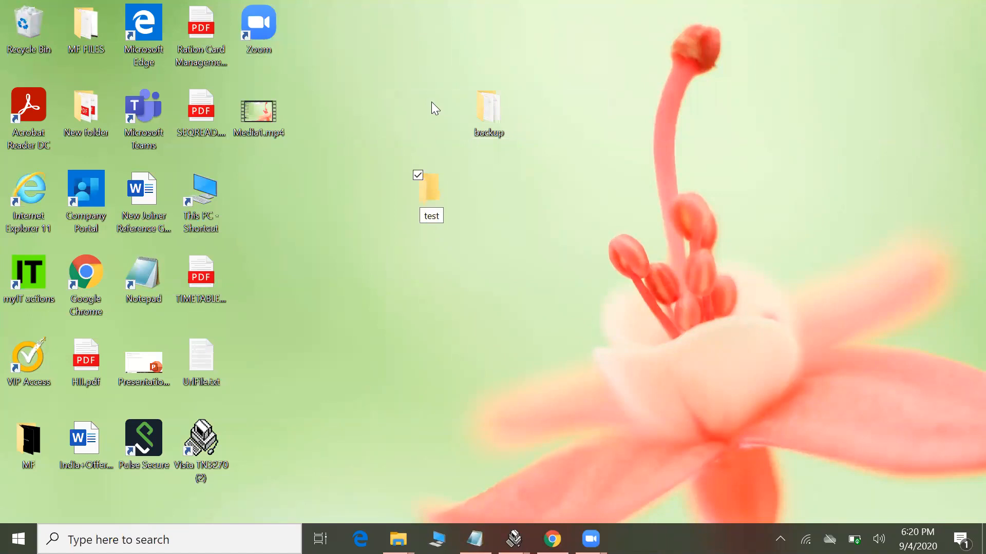
pyautogui.press('Return')
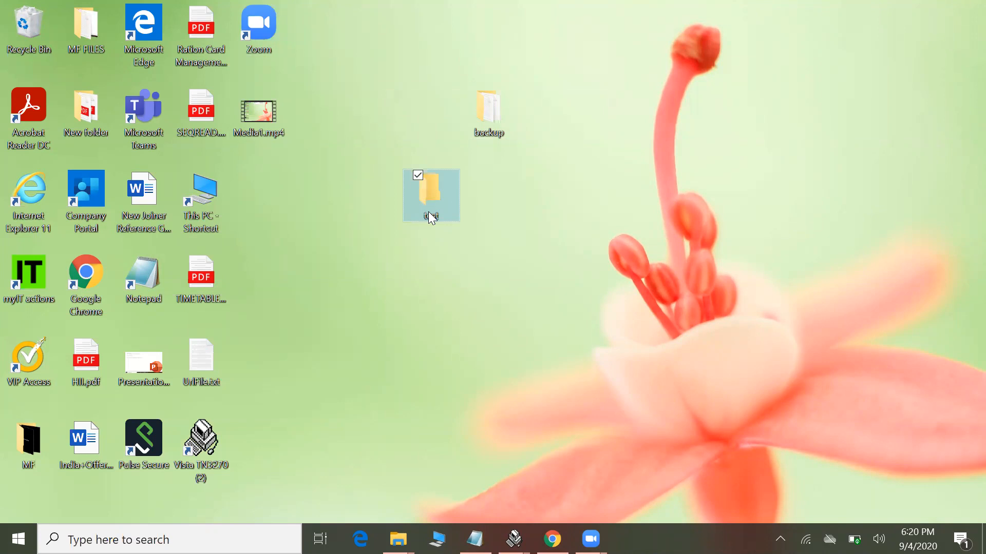
# - Switch back to Vista TN3270 and set the desktop folder test as the target location for the received file
pyautogui.moveTo(512, 537)
pyautogui.click(429, 473)
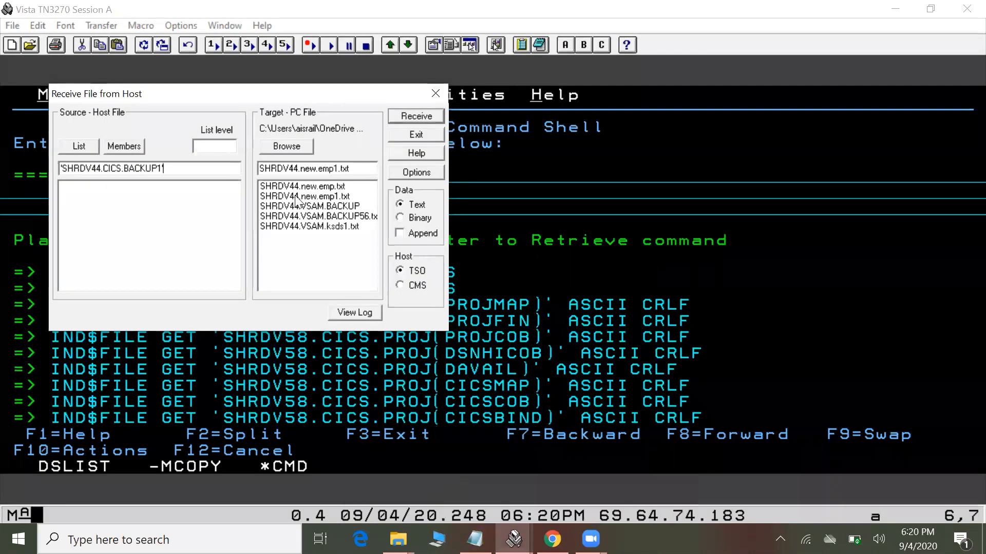
pyautogui.click(286, 147)
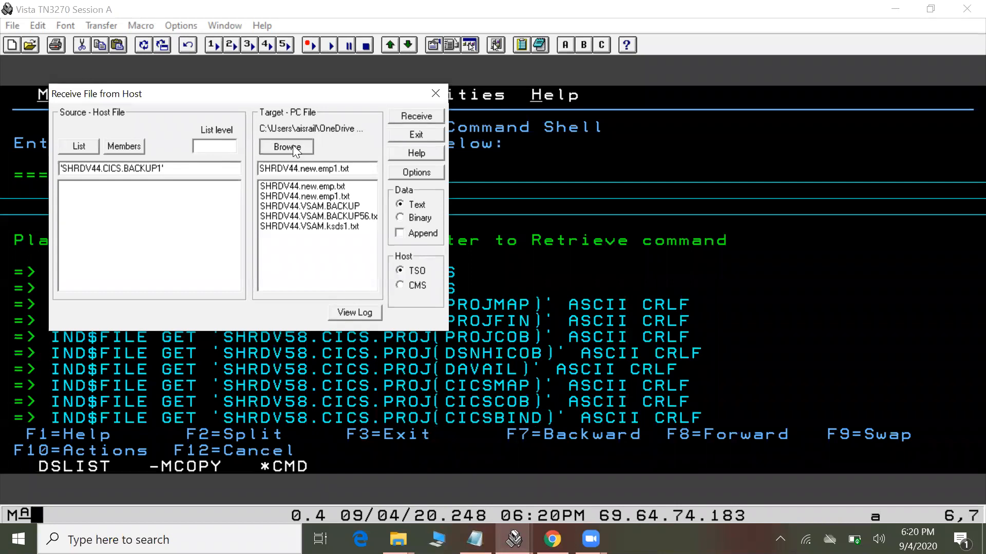
pyautogui.click(147, 258)
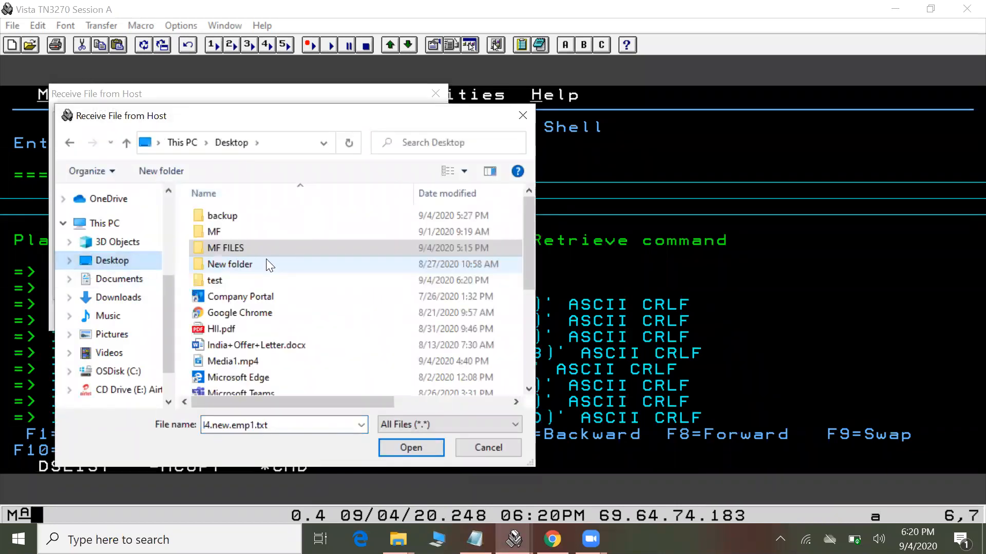
pyautogui.doubleClick(228, 279)
pyautogui.click(396, 452)
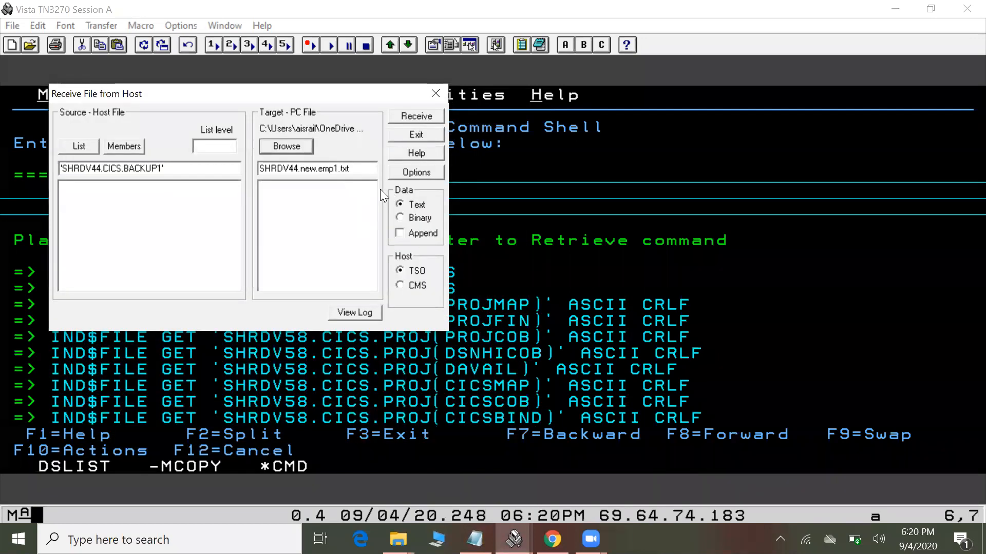
# - Name the target PC file cics.txt and receive the host data set into it
pyautogui.click(336, 169)
pyautogui.press('BackSpace')
pyautogui.press('BackSpace')
pyautogui.press('BackSpace')
pyautogui.press('BackSpace')
pyautogui.press('BackSpace')
pyautogui.press('BackSpace')
pyautogui.press('BackSpace')
pyautogui.press('BackSpace')
pyautogui.press('BackSpace')
pyautogui.press('BackSpace')
pyautogui.press('BackSpace')
pyautogui.press('BackSpace')
pyautogui.press('BackSpace')
pyautogui.press('BackSpace')
pyautogui.press('BackSpace')
pyautogui.press('BackSpace')
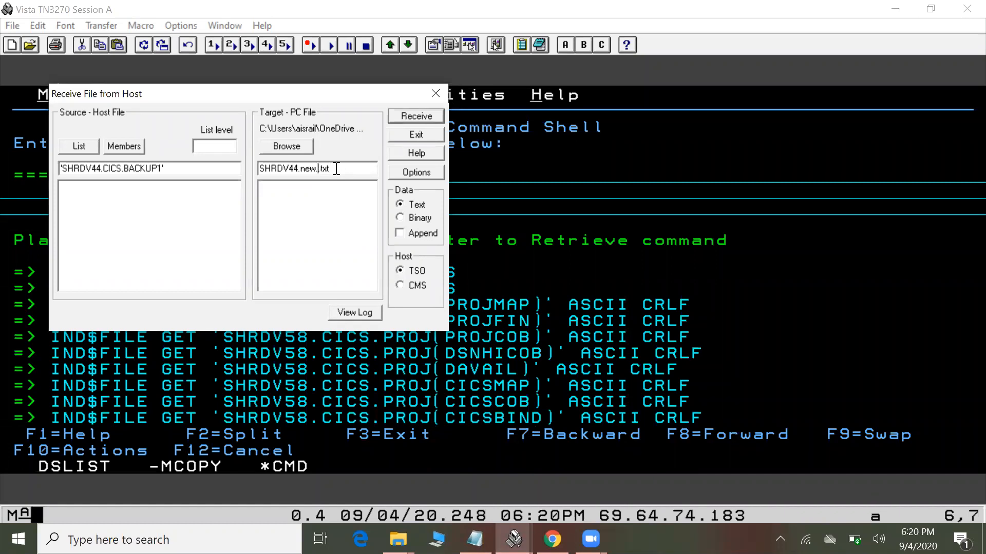
pyautogui.write('cics')
pyautogui.click(402, 118)
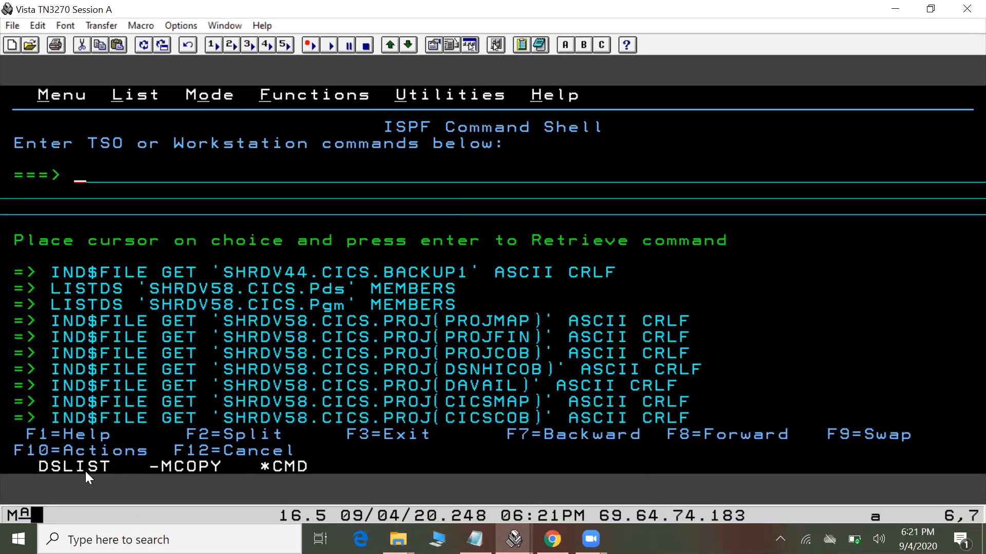
# - Open cics.txt from the test folder on the desktop and look through the transferred program code
pyautogui.press('super+d')
pyautogui.doubleClick(427, 206)
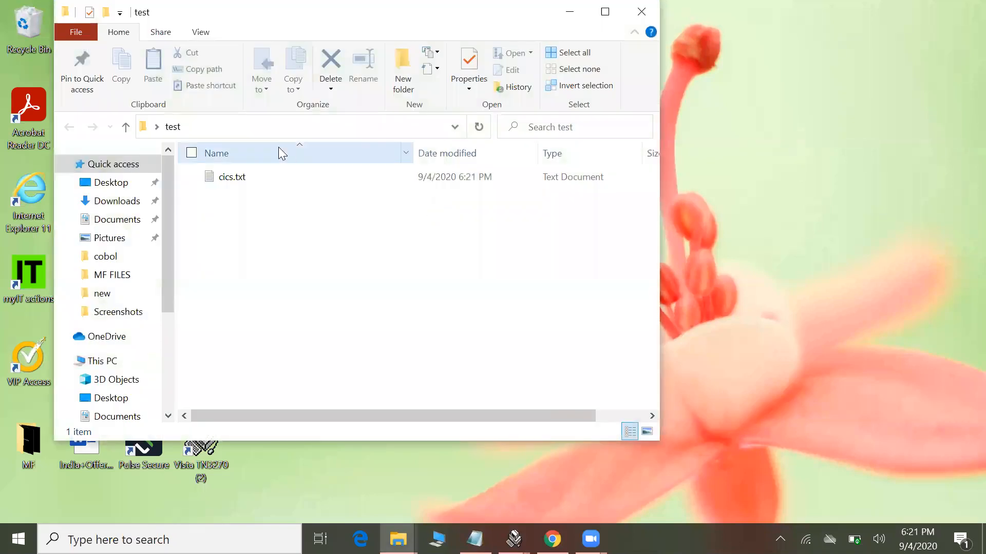
pyautogui.doubleClick(281, 178)
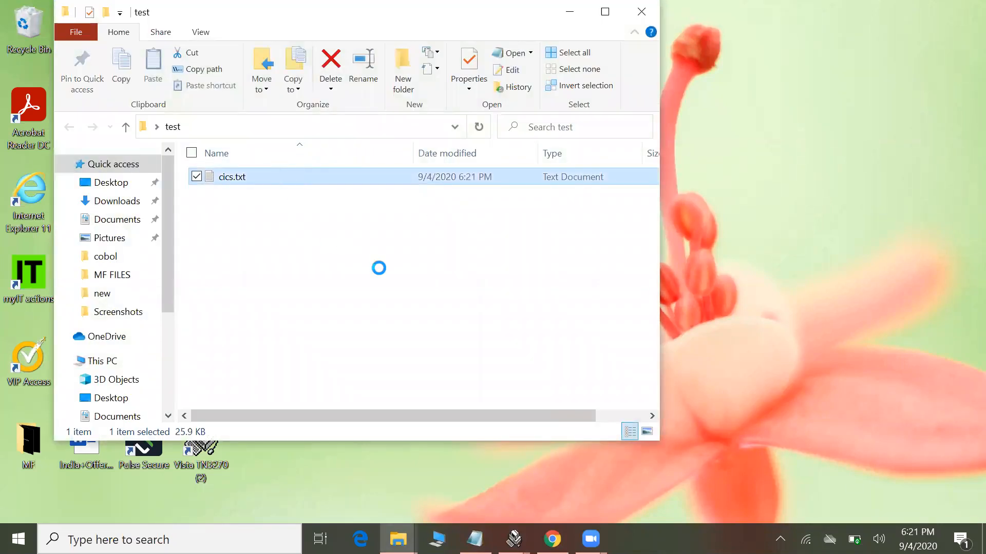
pyautogui.scroll(-20, 451, 279)
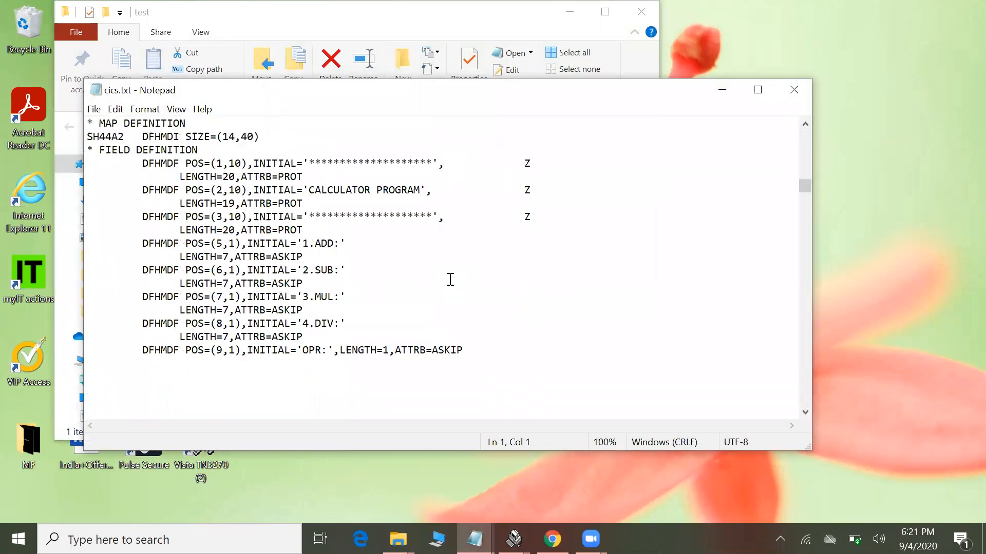
# - Close cics.txt, then check the list of transfer methods in the Notepad notes and put the notes away
pyautogui.scroll(10, 450, 280)
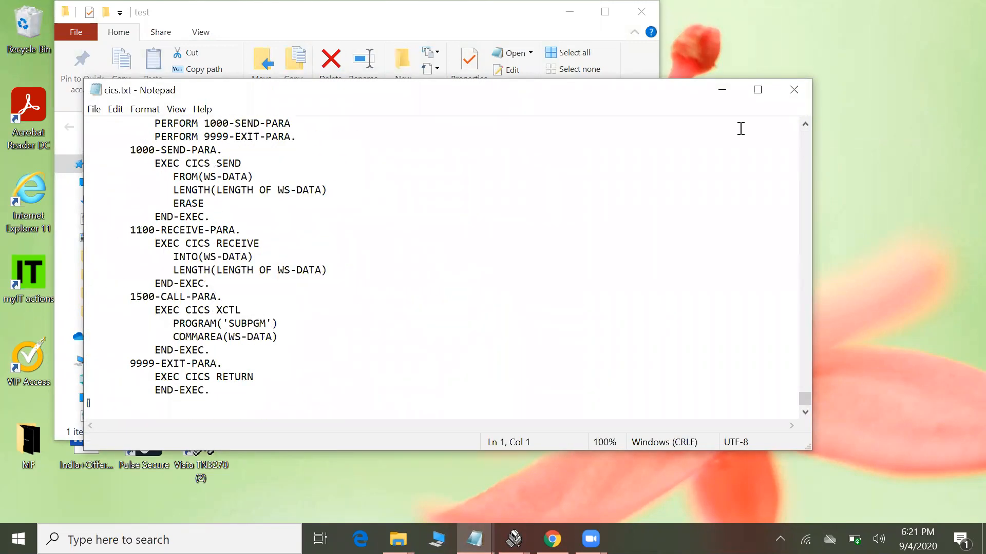
pyautogui.click(794, 90)
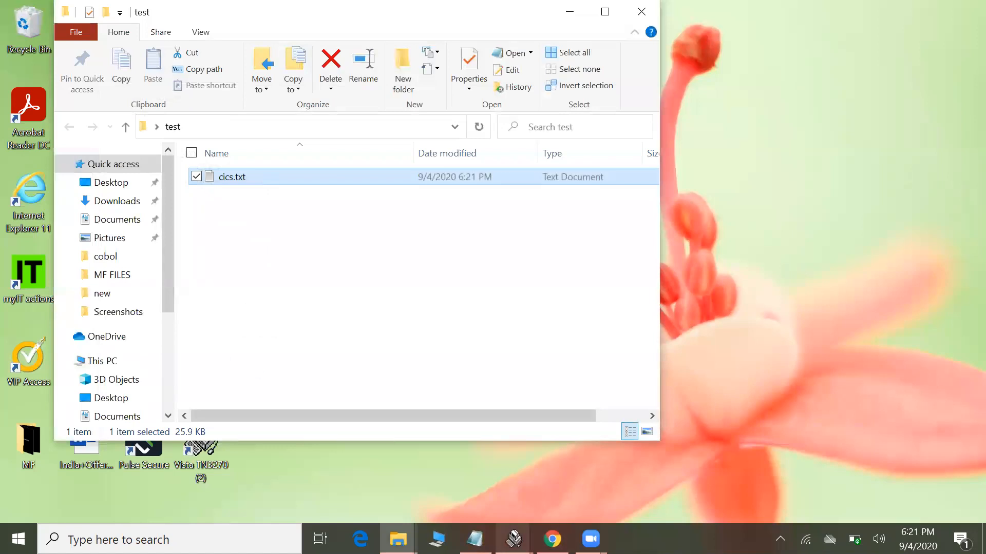
pyautogui.moveTo(475, 540)
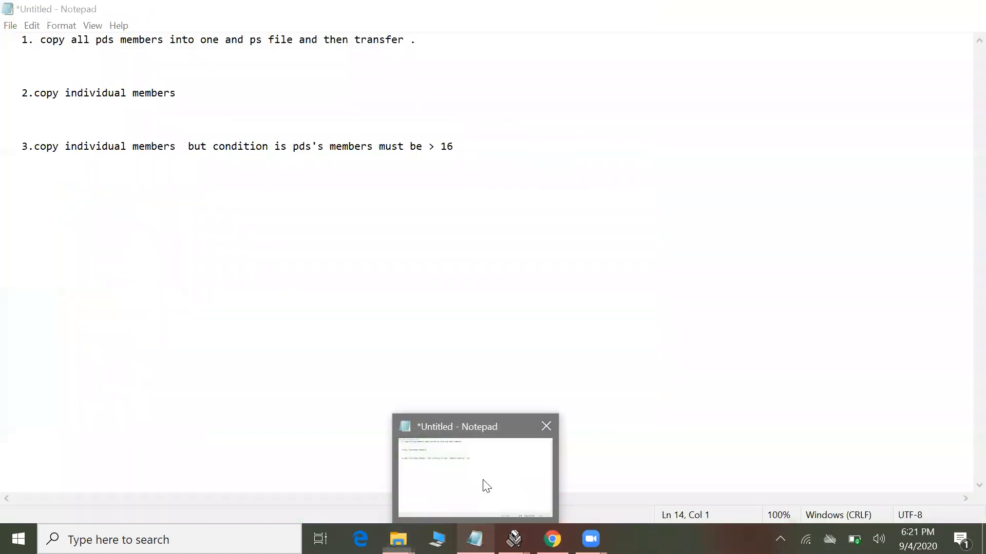
pyautogui.click(484, 484)
pyautogui.click(475, 539)
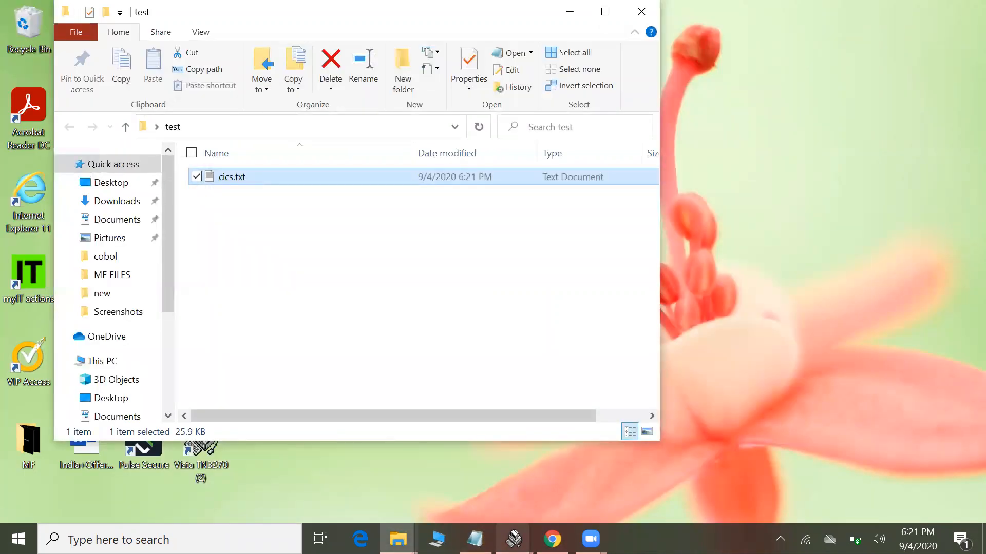
# - Switch to Vista TN3270 Session A, open SHRDV44.CICS.PGM from the data set list, and view its ADD member
pyautogui.moveTo(513, 539)
pyautogui.click(440, 463)
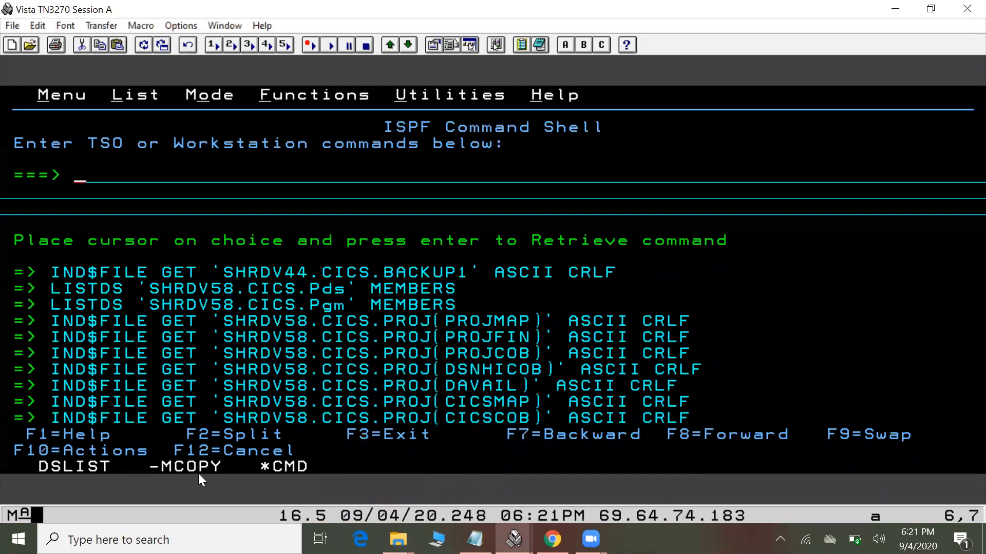
pyautogui.doubleClick(89, 464)
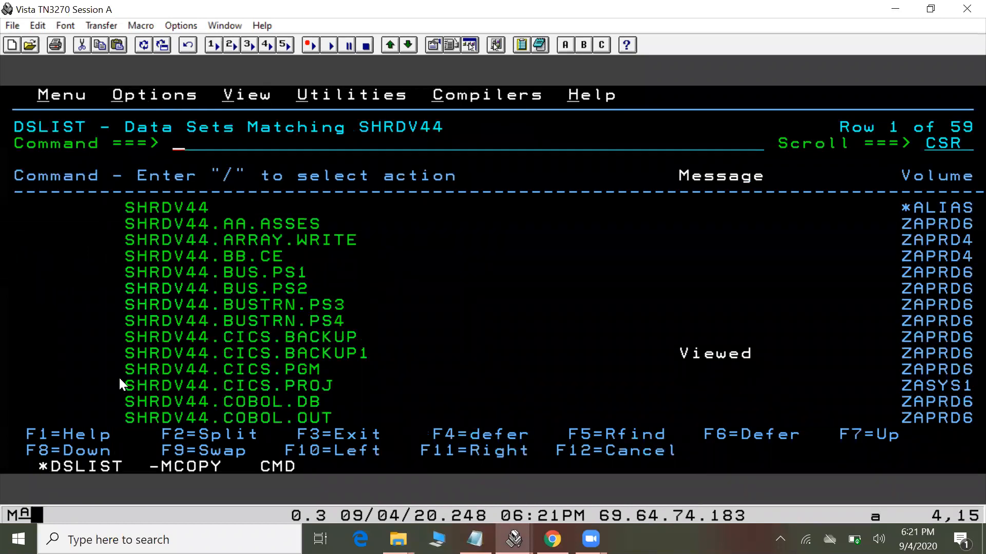
pyautogui.doubleClick(87, 370)
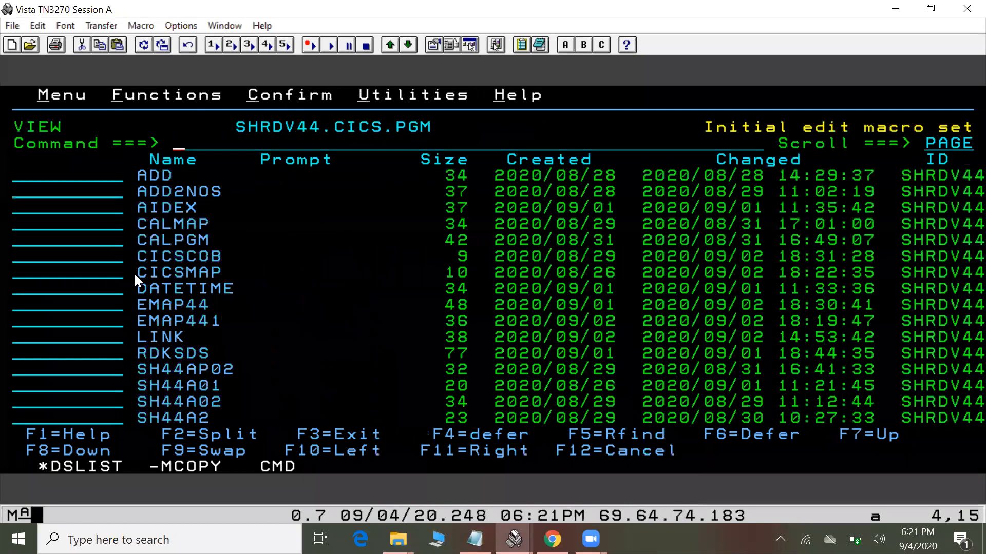
pyautogui.doubleClick(76, 177)
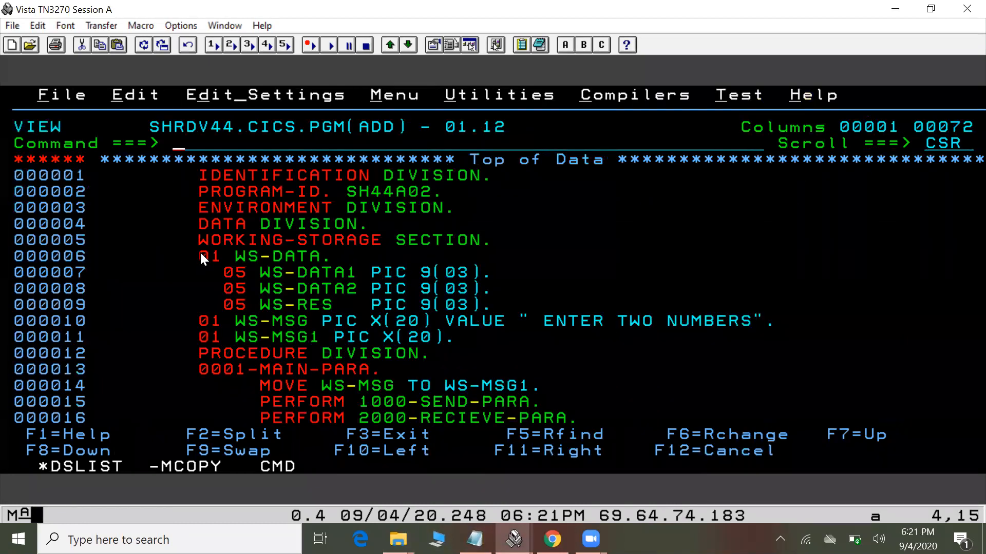
pyautogui.press('F3')
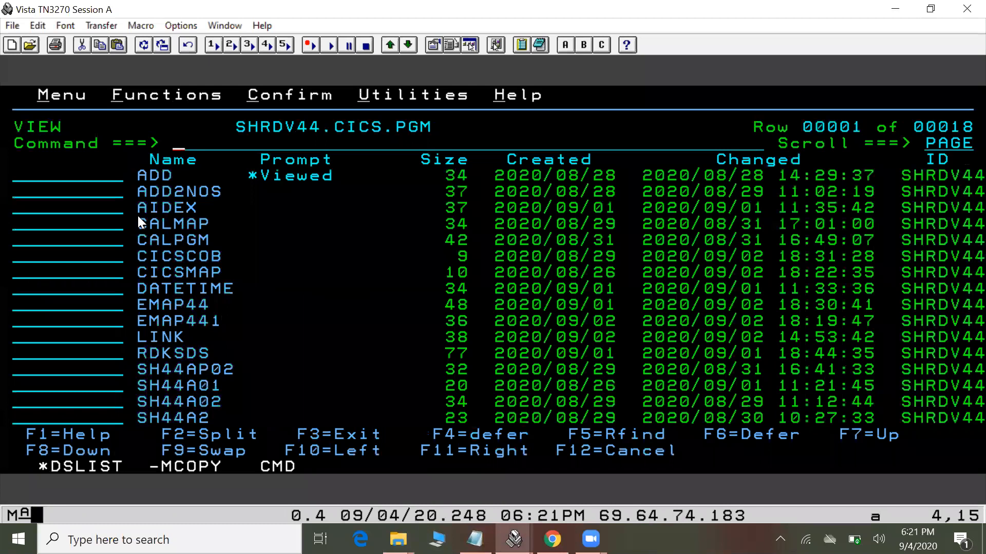
# - From the ISPF Command Shell, start receiving a file from the host and set the source to 'SHRDV44.CICS.pgm(add)'
pyautogui.doubleClick(268, 465)
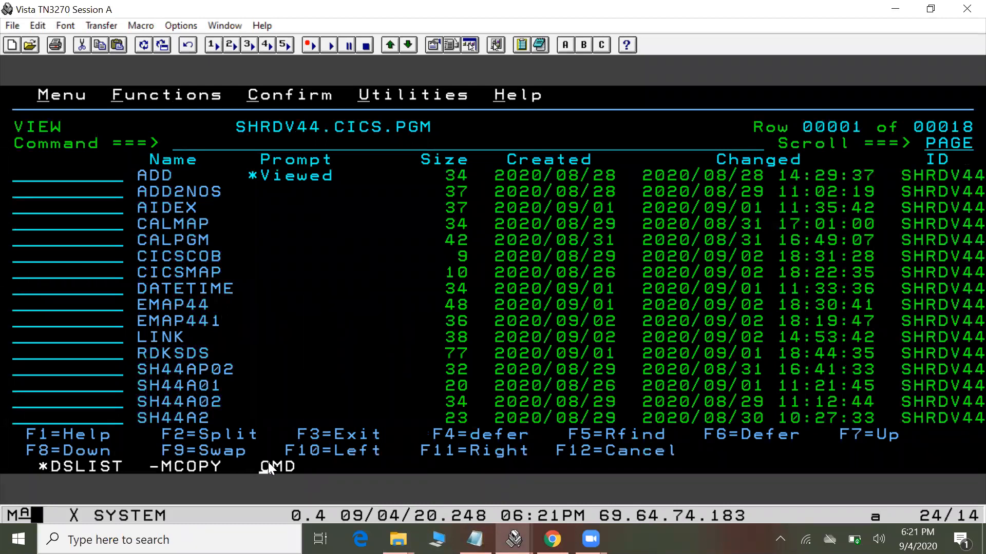
pyautogui.click(105, 22)
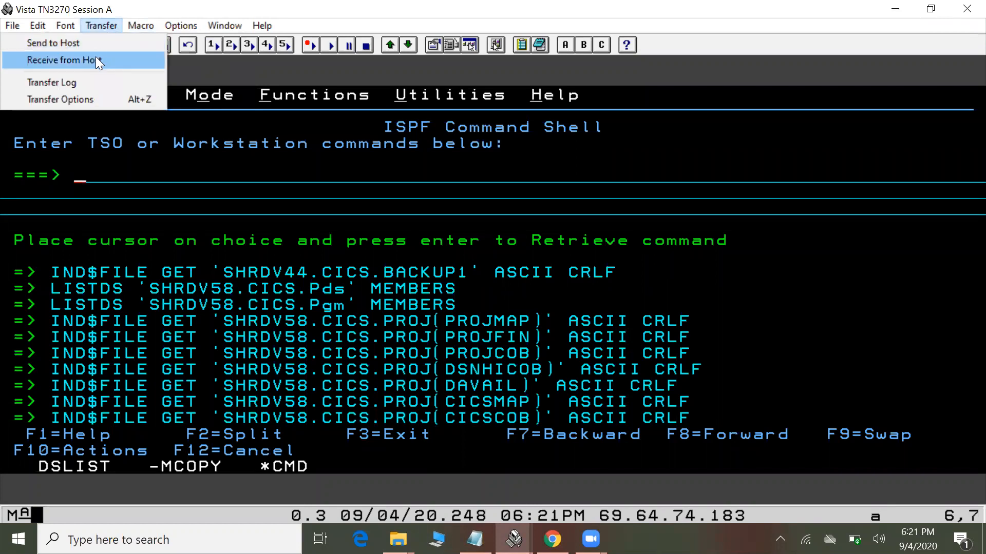
pyautogui.click(96, 58)
pyautogui.click(161, 170)
pyautogui.press('BackSpace')
pyautogui.press('BackSpace')
pyautogui.press('BackSpace')
pyautogui.press('BackSpace')
pyautogui.press('BackSpace')
pyautogui.press('BackSpace')
pyautogui.press('BackSpace')
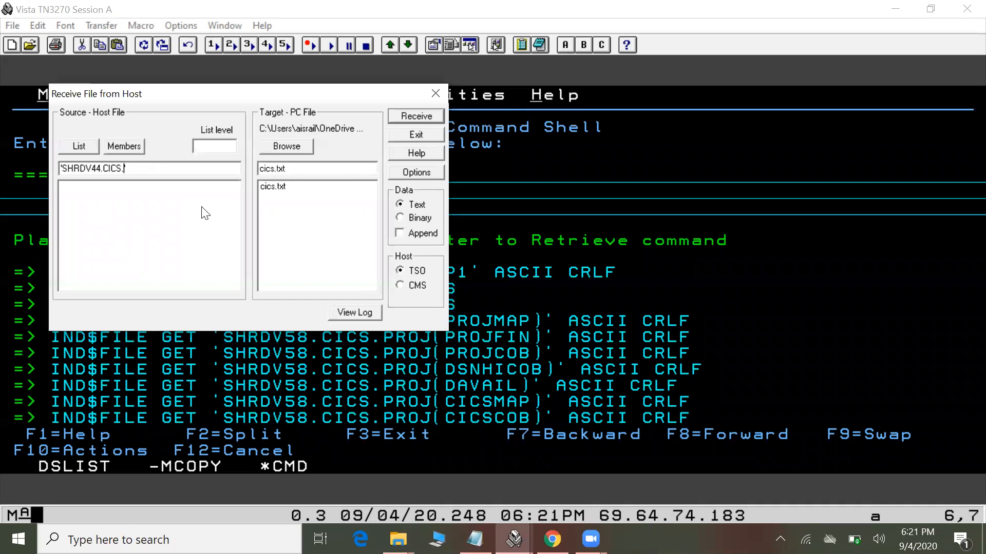
pyautogui.write('pgm')
pyautogui.press('BackSpace')
pyautogui.write('(add')
# - Name the target PC file add.txt and receive the ADD member into it
pyautogui.click(273, 169)
pyautogui.press('BackSpace')
pyautogui.press('BackSpace')
pyautogui.press('BackSpace')
pyautogui.press('BackSpace')
pyautogui.write('add')
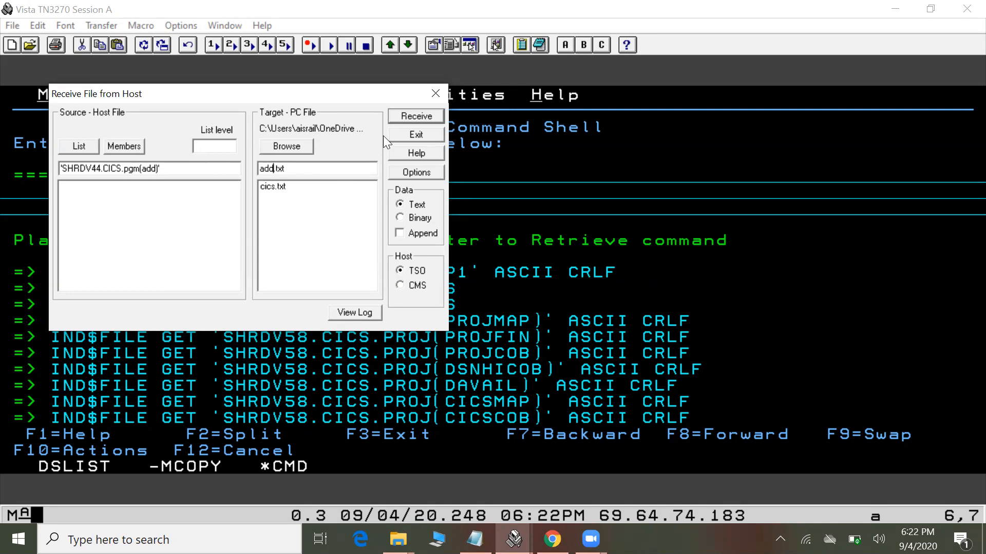
pyautogui.click(416, 117)
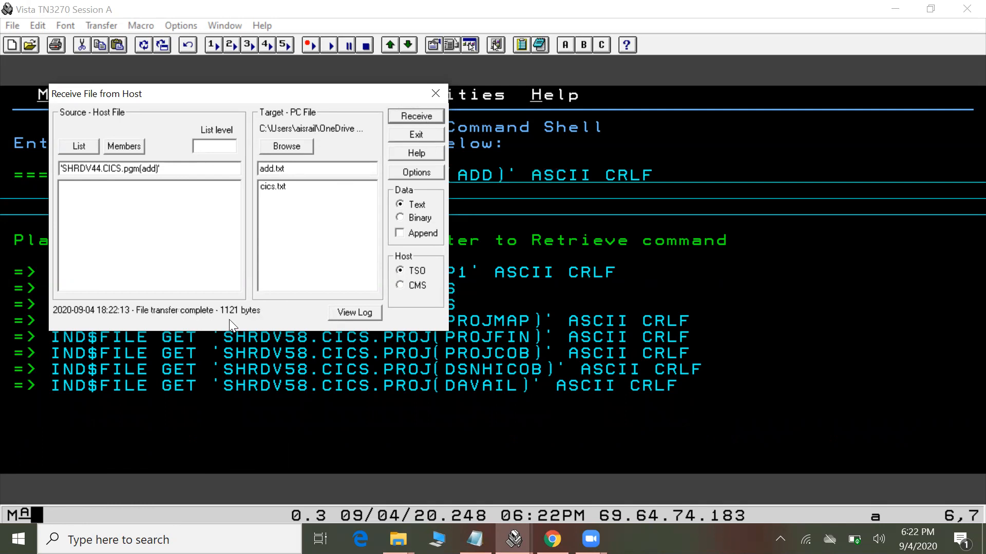
# - Open add.txt from the desktop folder test, look through its program code, and minimize it
pyautogui.press('super+d')
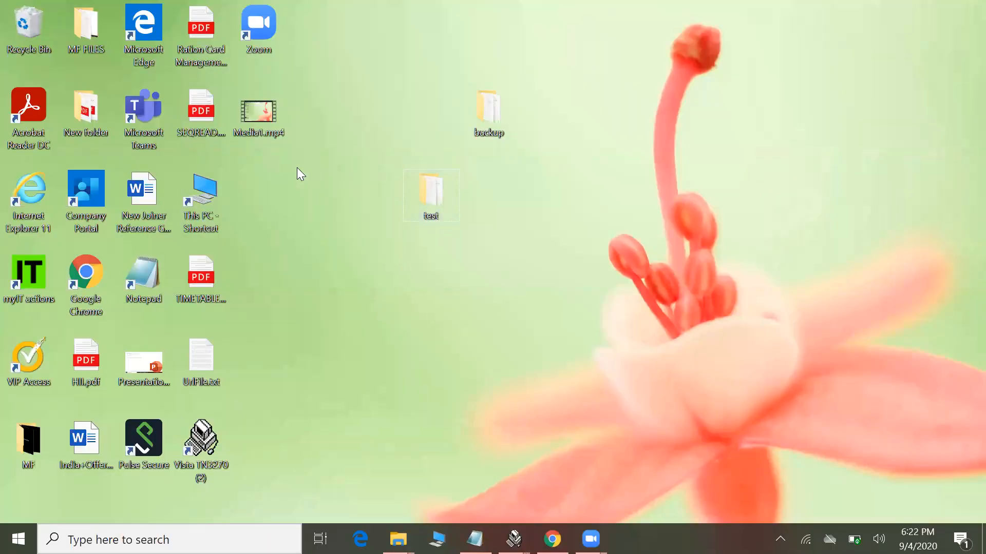
pyautogui.doubleClick(431, 193)
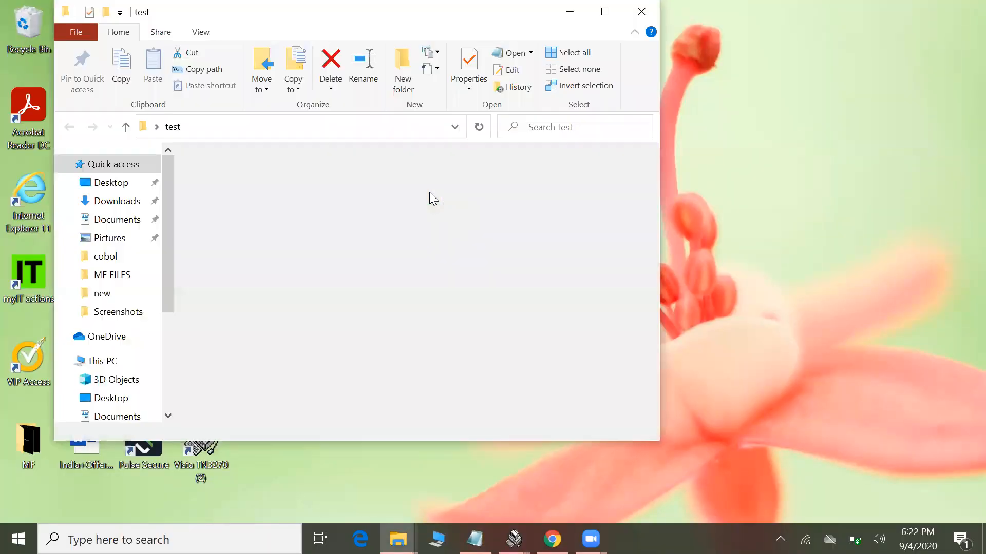
pyautogui.doubleClick(253, 178)
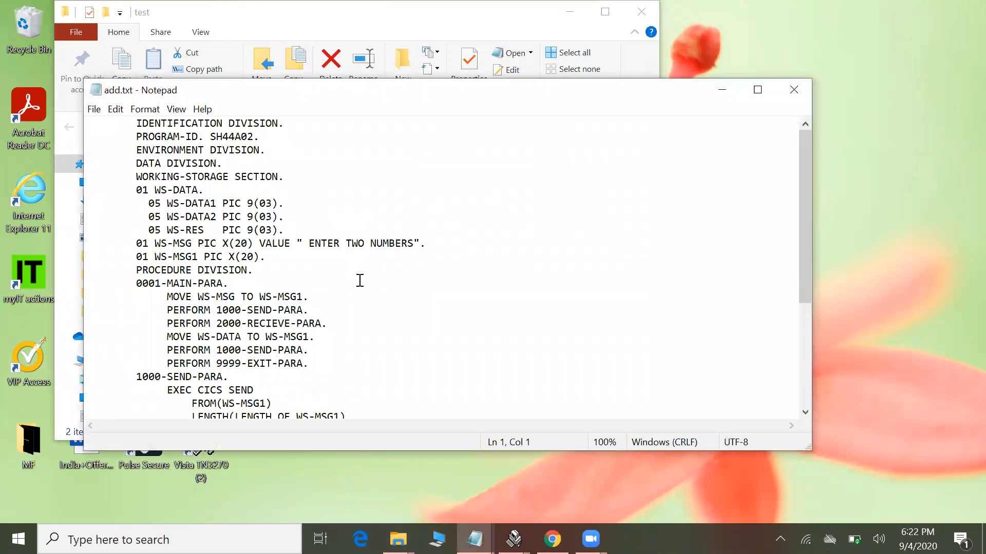
pyautogui.scroll(-5, 360, 281)
pyautogui.scroll(5, 360, 281)
pyautogui.scroll(-5, 430, 290)
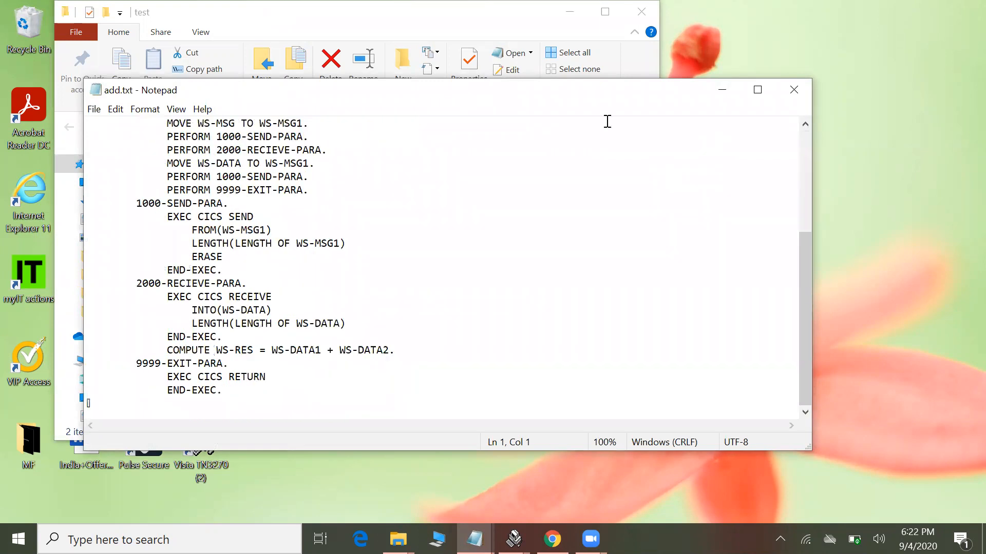
pyautogui.click(722, 89)
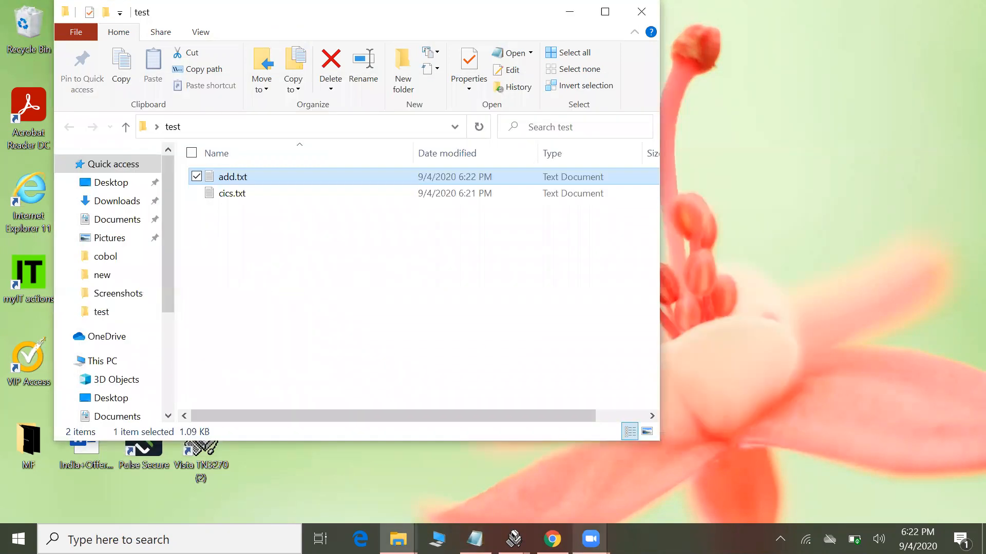
# - Bring up the Notepad notes and read the member-count condition of the third transfer method
pyautogui.click(475, 539)
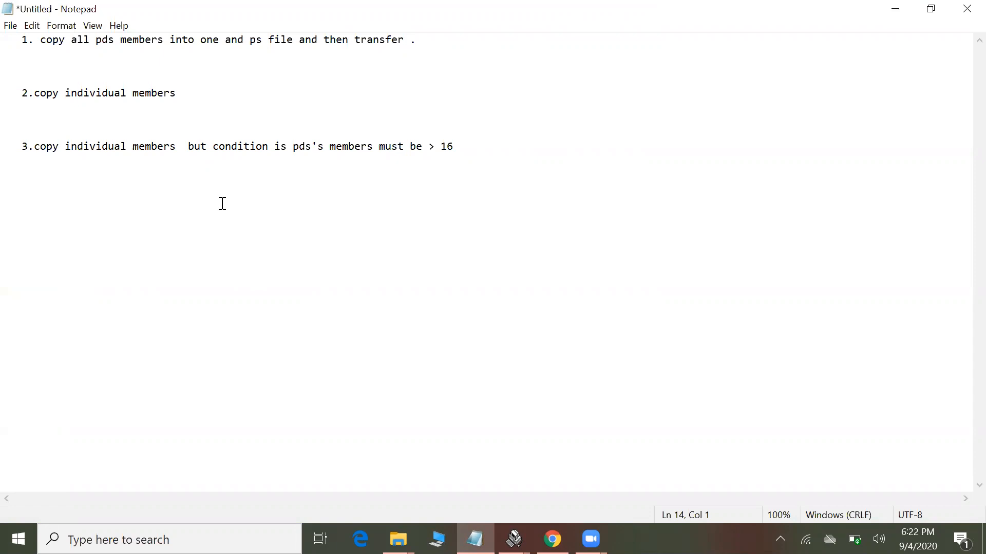
pyautogui.moveTo(302, 161); pyautogui.dragTo(406, 146)
pyautogui.click(314, 170)
pyautogui.click(363, 157)
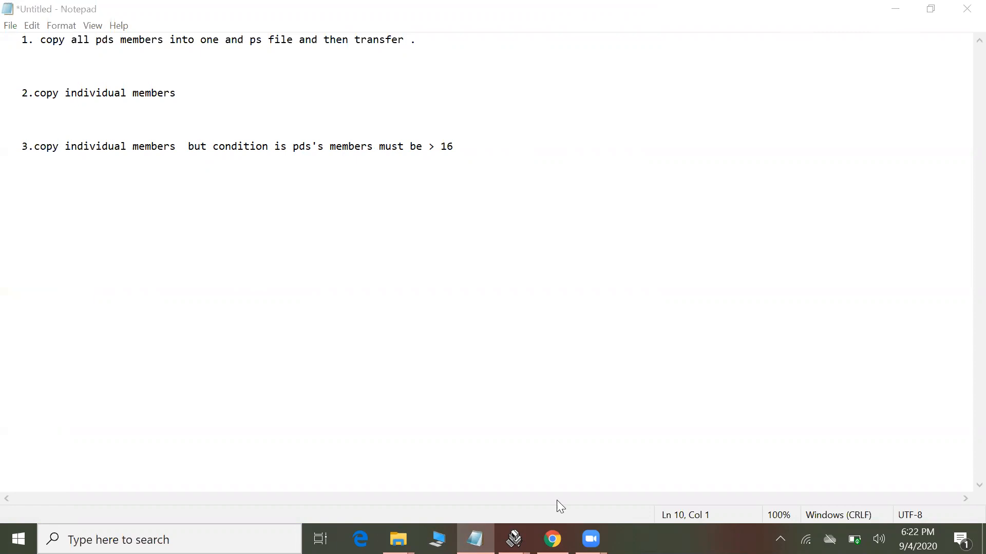
# - Return to Vista TN3270 Session A, check the full member list of SHRDV44.CICS.PGM, and go back to the data set list
pyautogui.moveTo(513, 539)
pyautogui.click(449, 487)
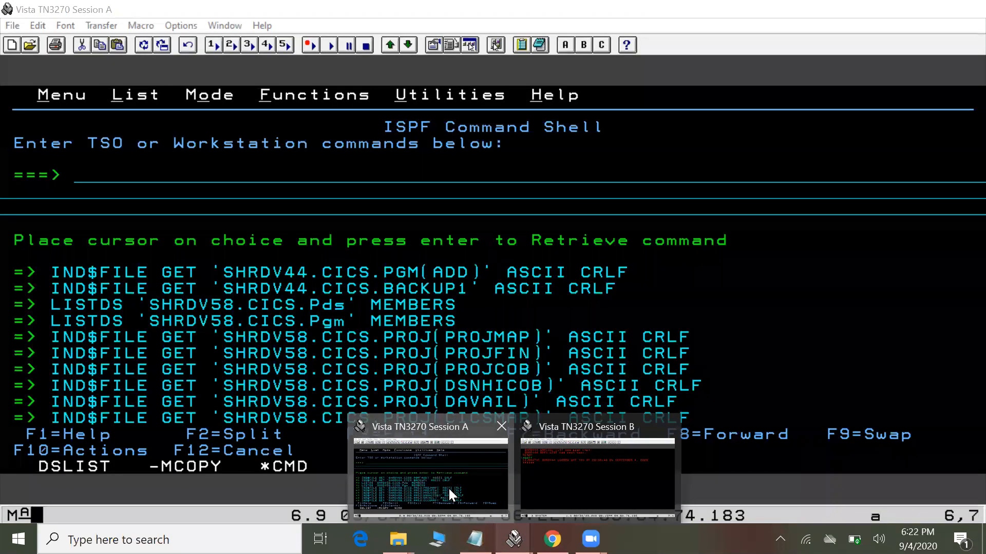
pyautogui.click(78, 465)
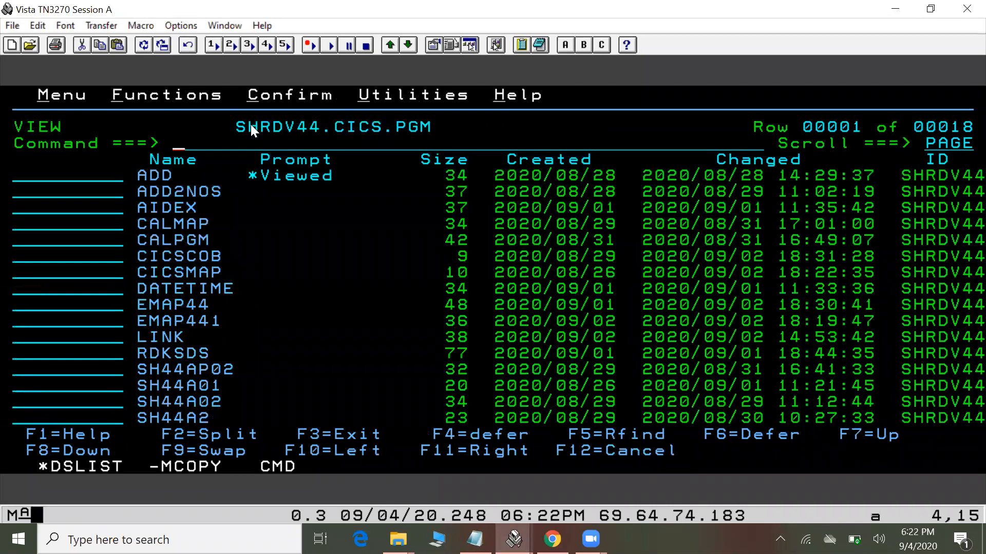
pyautogui.moveTo(236, 127); pyautogui.dragTo(420, 127)
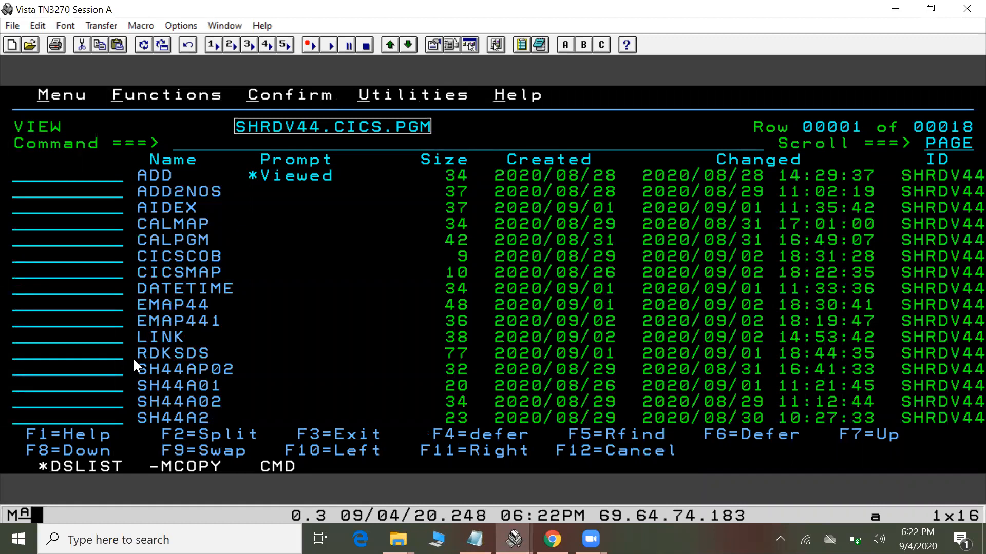
pyautogui.press('F8')
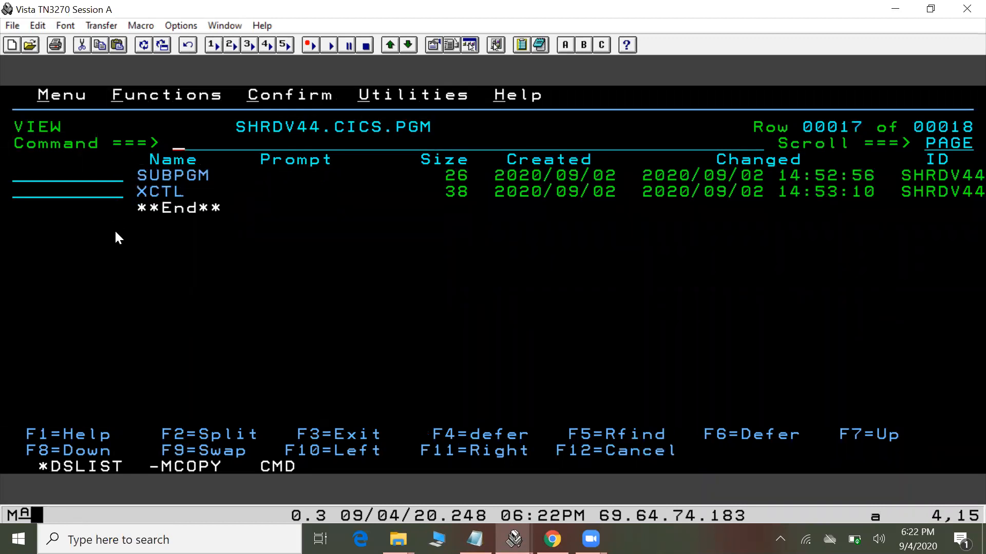
pyautogui.press('F3')
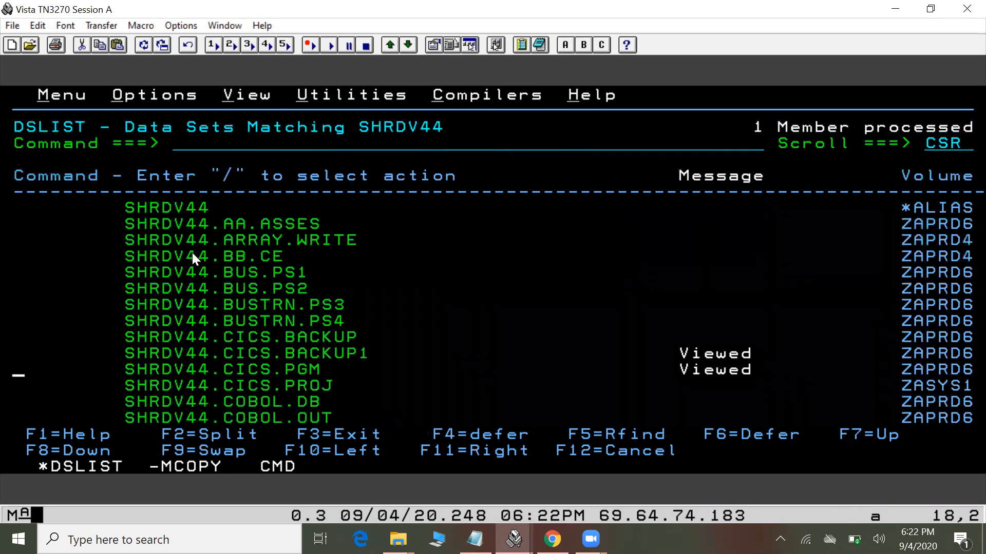
# - Reopen the host receive dialog from the Command Shell, replace the member name add with *, and list the members of SHRDV44.CICS.pgm
pyautogui.click(265, 466)
pyautogui.press('Return')
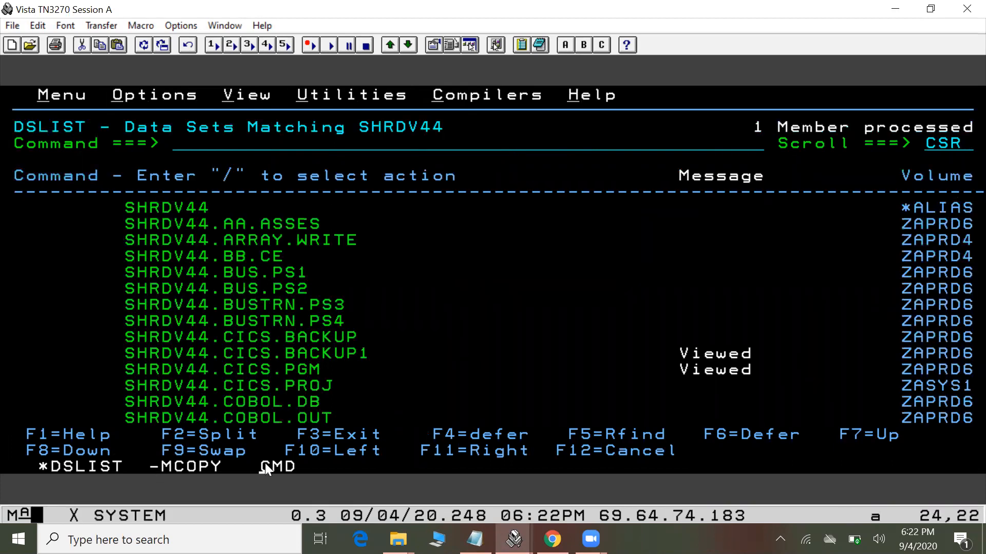
pyautogui.click(101, 26)
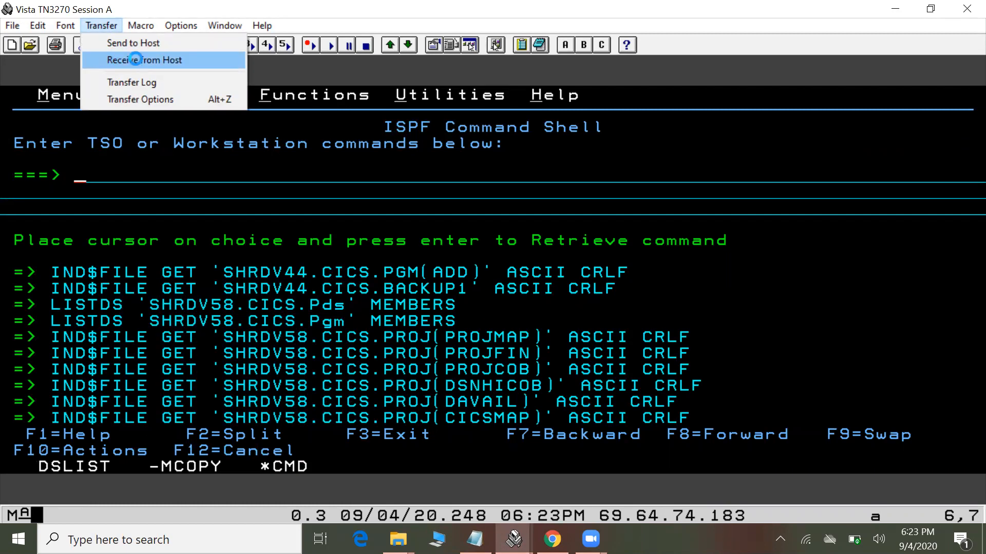
pyautogui.click(137, 60)
pyautogui.click(159, 173)
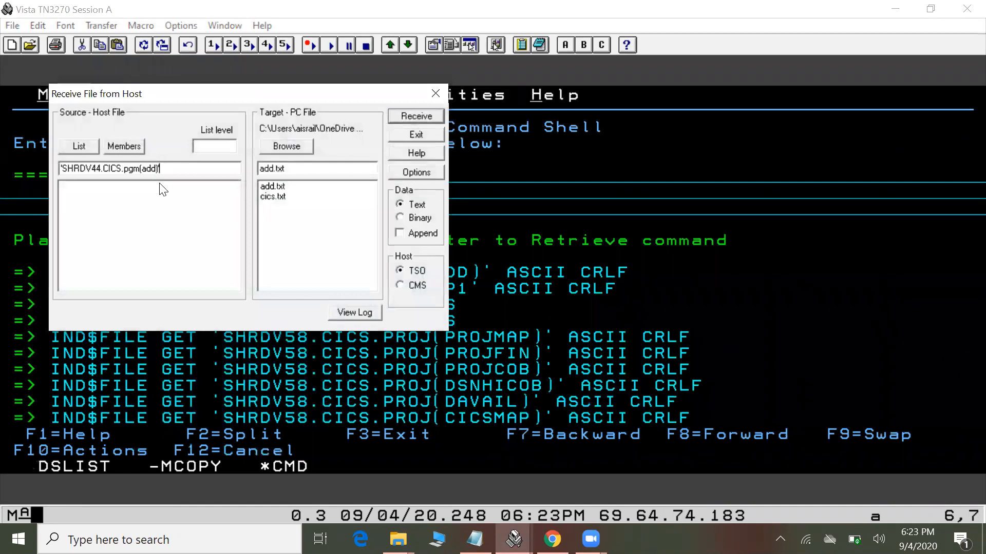
pyautogui.press('Left')
pyautogui.press('BackSpace')
pyautogui.press('BackSpace')
pyautogui.press('BackSpace')
pyautogui.write('*')
pyautogui.click(131, 147)
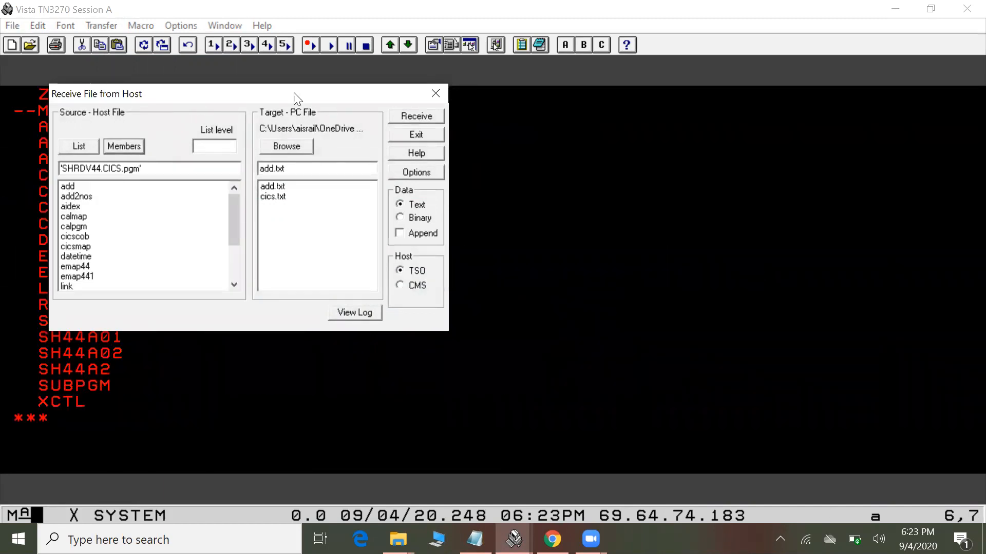
# - Select the member cicscob, add the extension .txt to the target PC file name, and receive it
pyautogui.moveTo(267, 98); pyautogui.dragTo(558, 108)
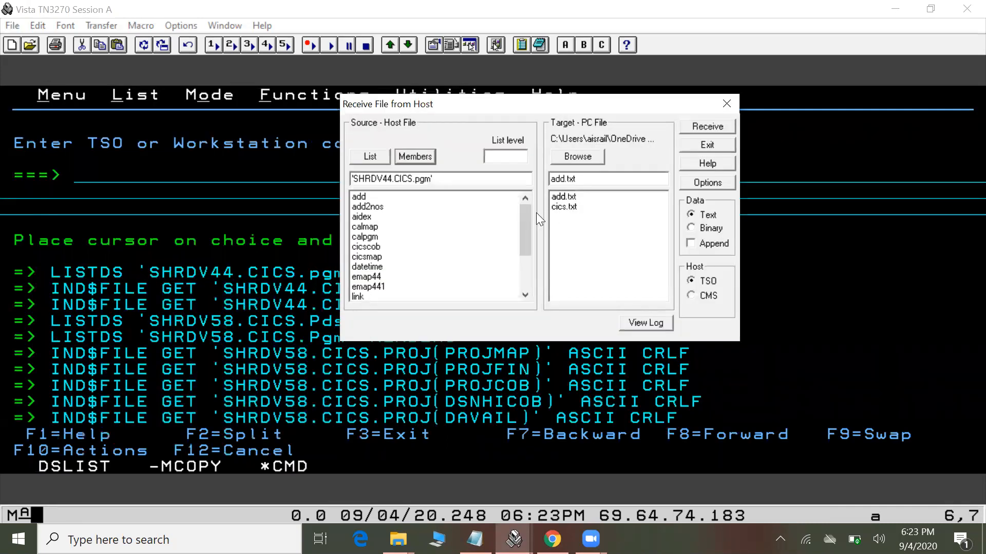
pyautogui.moveTo(519, 234)
pyautogui.mouseDown()
pyautogui.moveTo(524, 281)
pyautogui.moveTo(516, 228)
pyautogui.mouseUp()
pyautogui.click(379, 248)
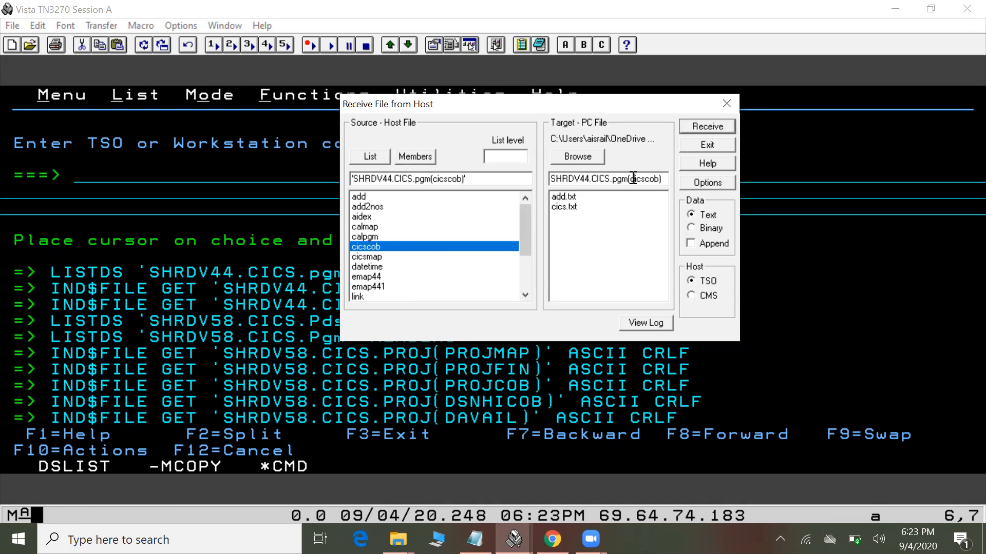
pyautogui.click(664, 179)
pyautogui.write('.tx')
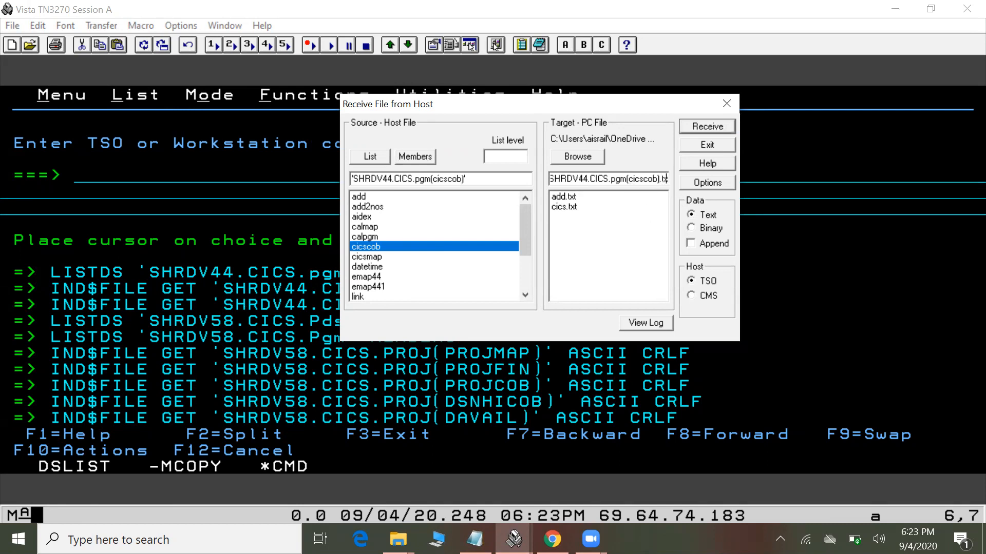
pyautogui.press('BackSpace')
pyautogui.write('x')
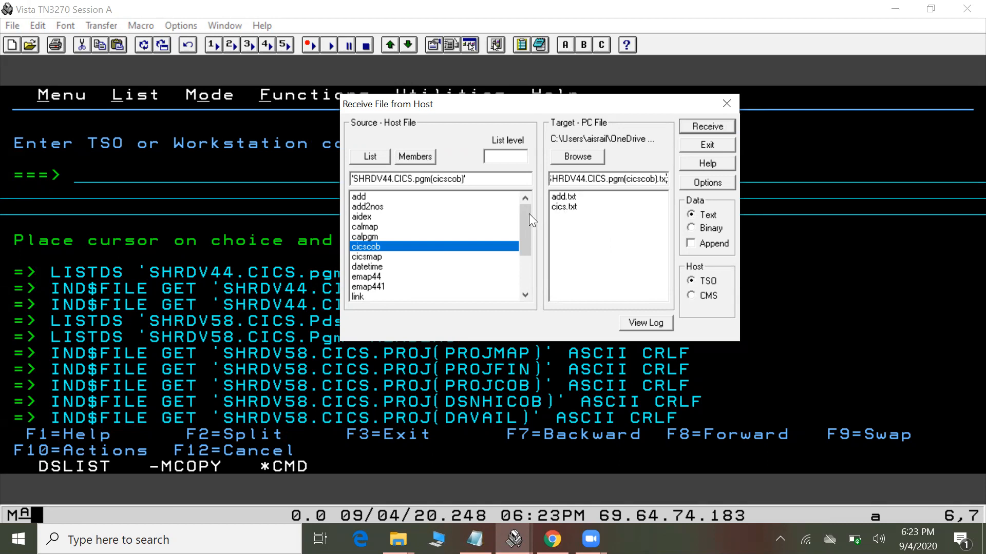
pyautogui.click(705, 125)
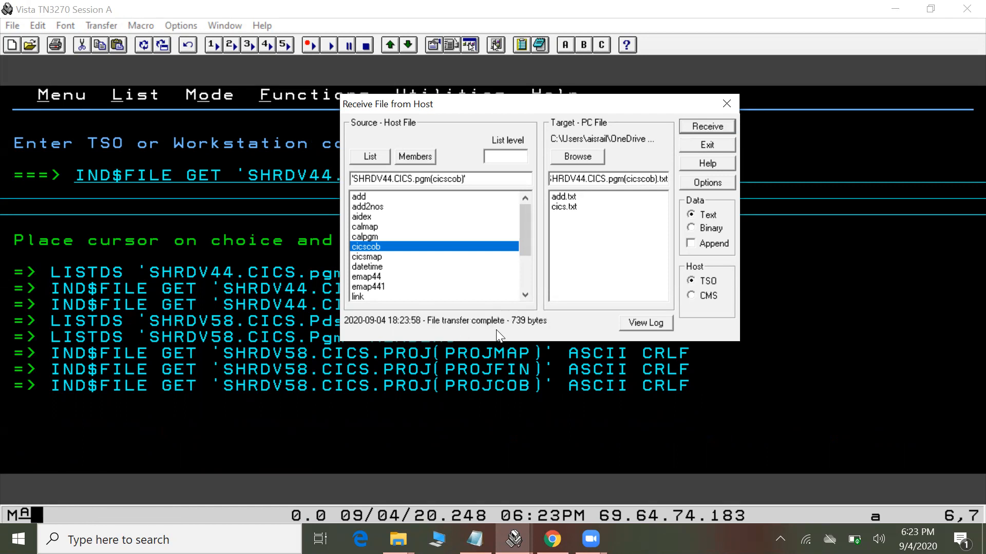
# - Leave the receive dialog, open the desktop test folder, and check the contents of the downloaded cicscob text file in Notepad
pyautogui.press('Escape')
pyautogui.press('super+d')
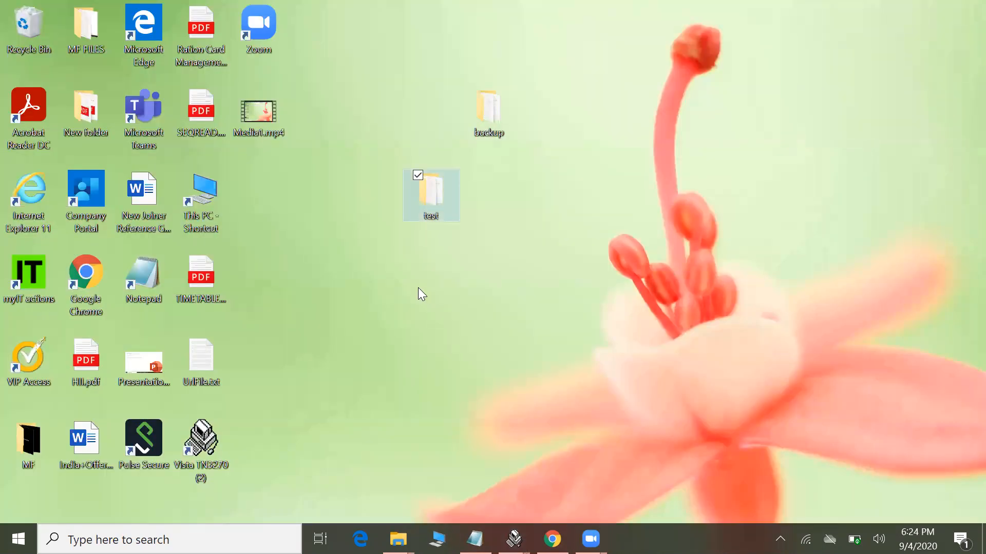
pyautogui.doubleClick(424, 201)
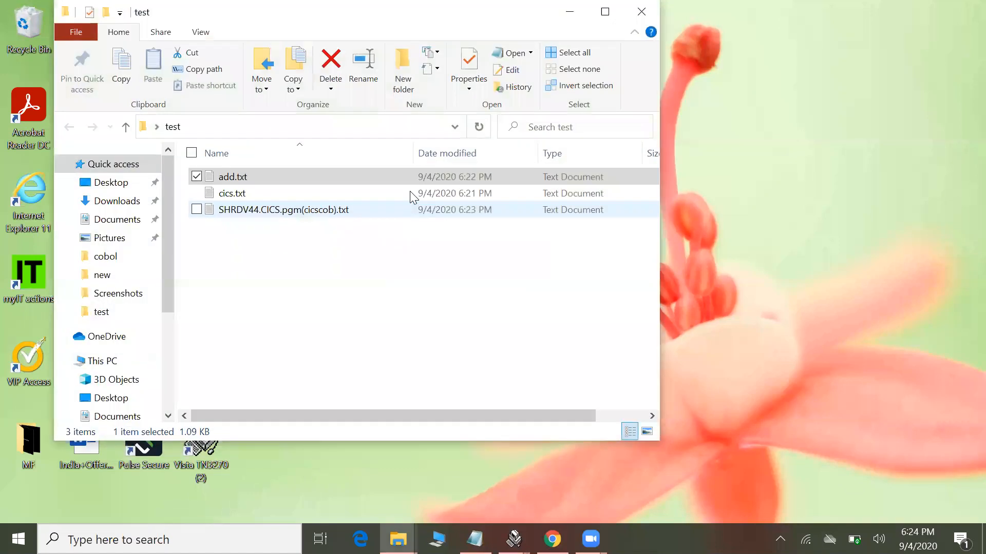
pyautogui.doubleClick(287, 215)
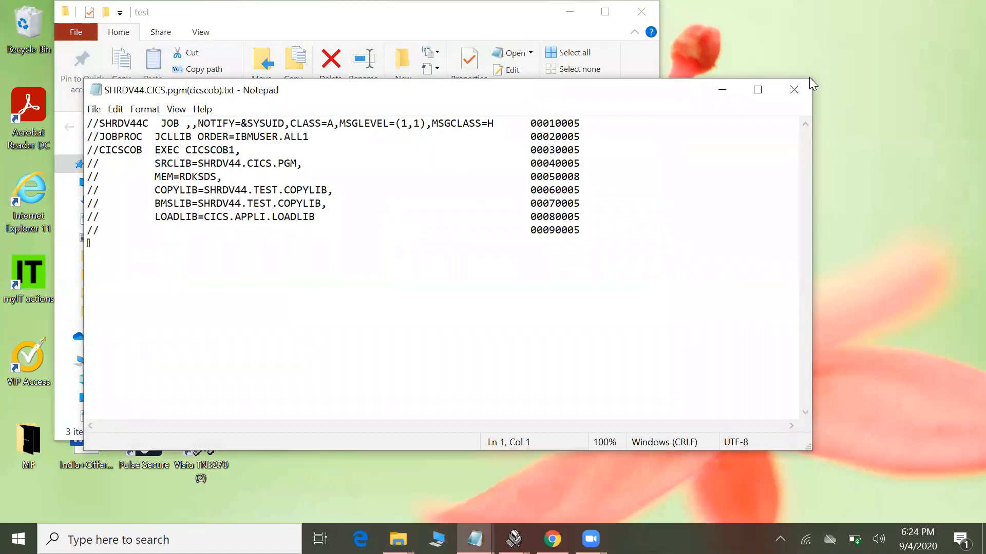
pyautogui.click(794, 89)
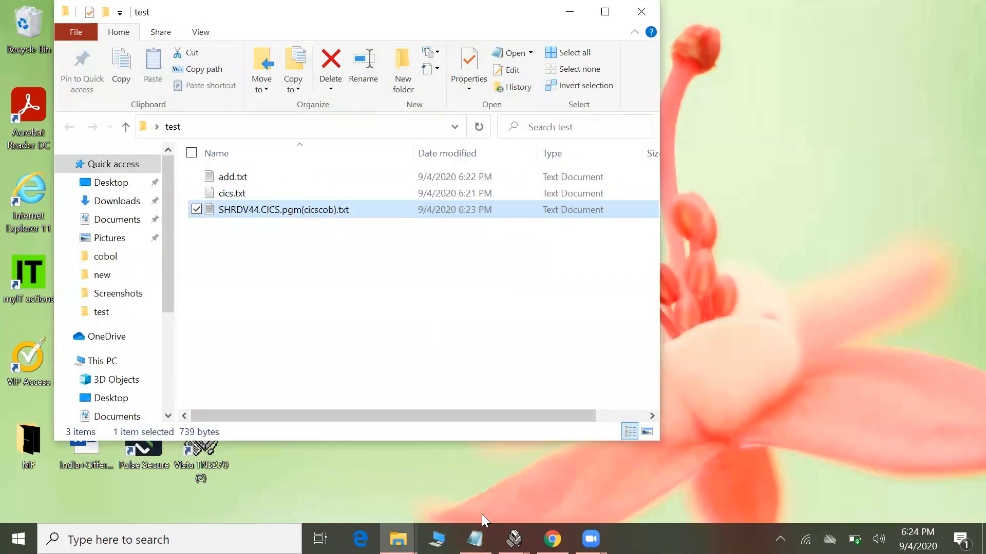
# - Switch back to Vista TN3270 Session A, review the host file name and member list in the host receive dialog, and close it
pyautogui.moveTo(513, 539)
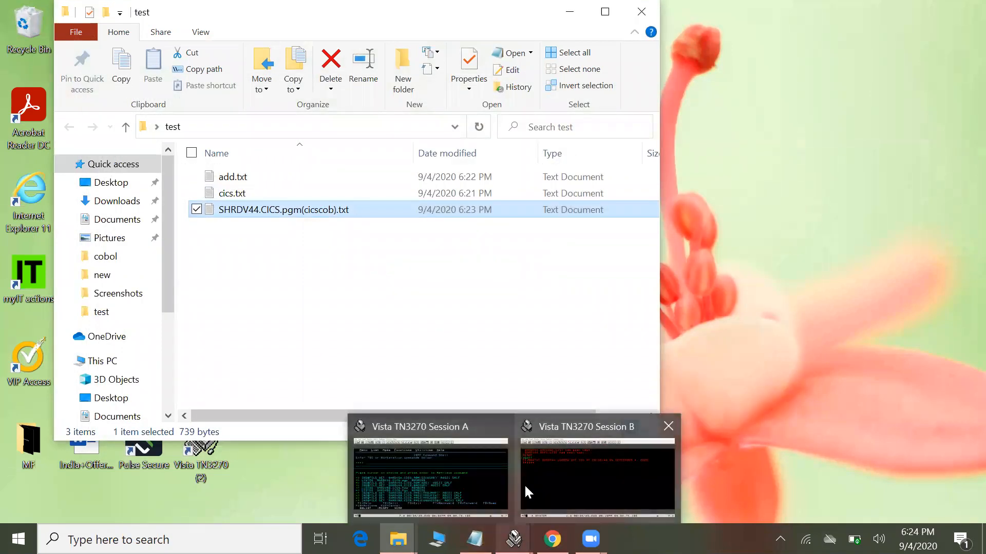
pyautogui.click(439, 488)
pyautogui.click(101, 25)
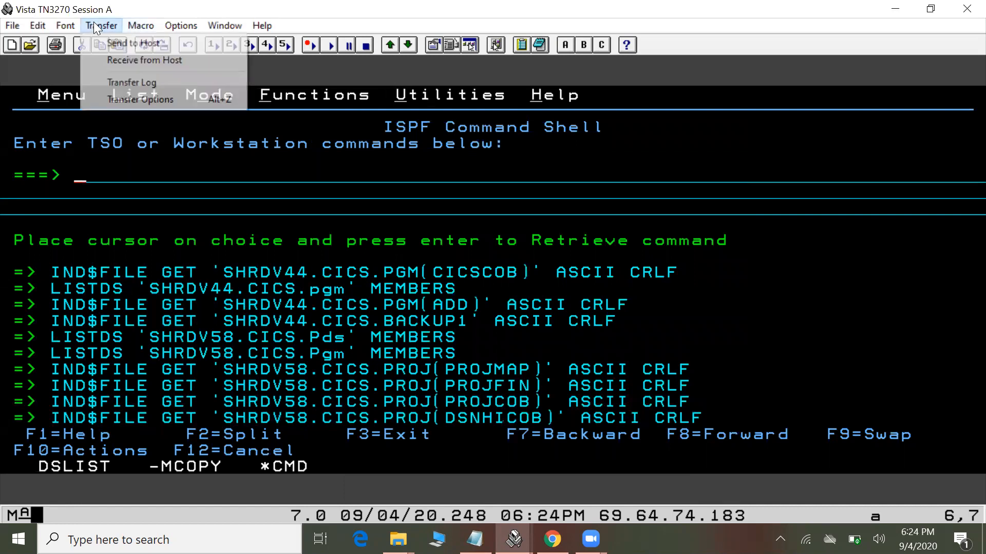
pyautogui.click(114, 59)
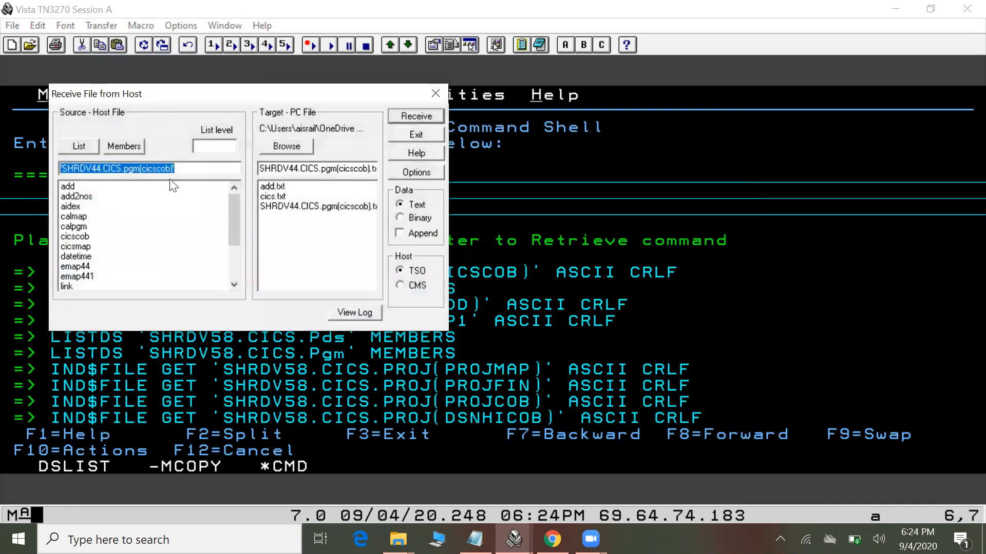
pyautogui.moveTo(140, 172); pyautogui.dragTo(41, 178)
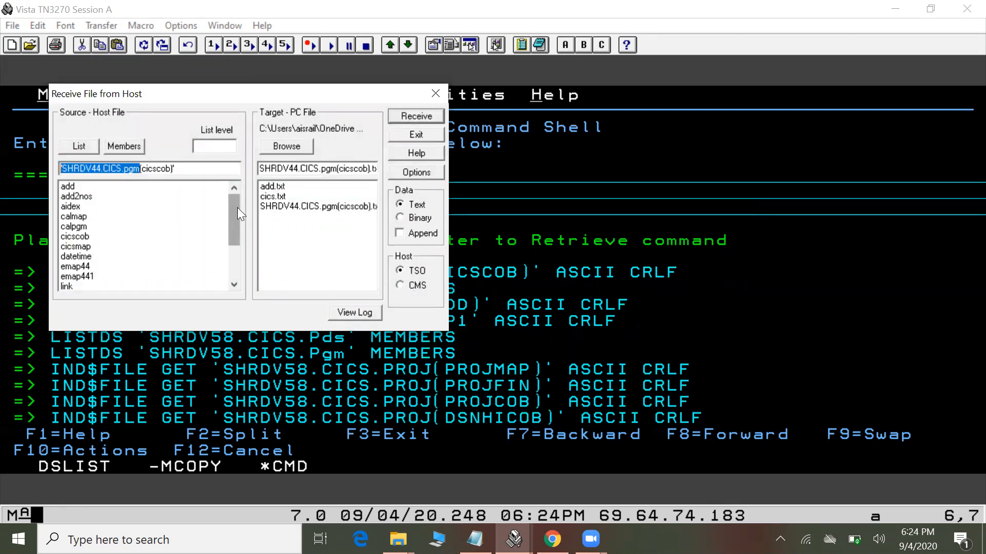
pyautogui.moveTo(235, 210)
pyautogui.mouseDown()
pyautogui.moveTo(235, 242)
pyautogui.moveTo(233, 215)
pyautogui.mouseUp()
pyautogui.click(432, 90)
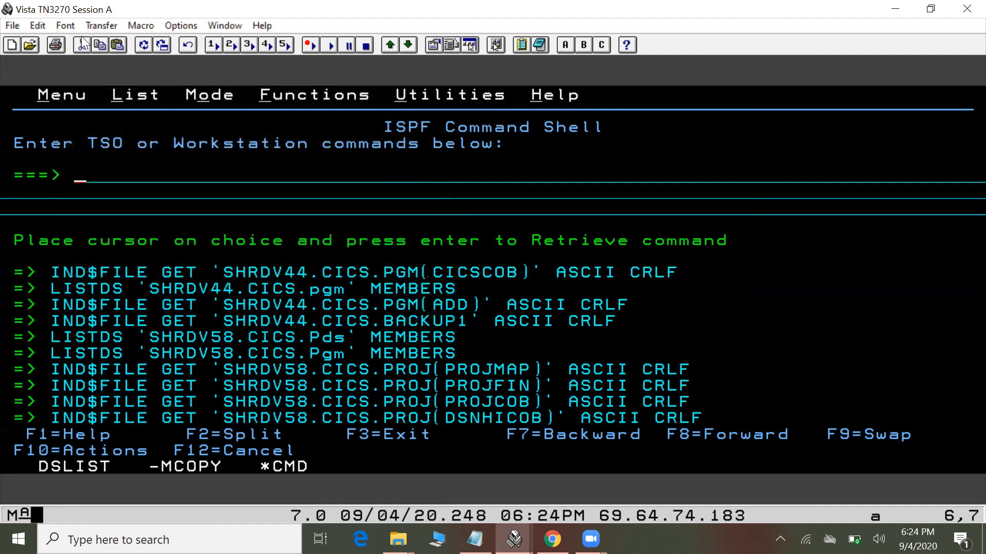
pyautogui.click(105, 24)
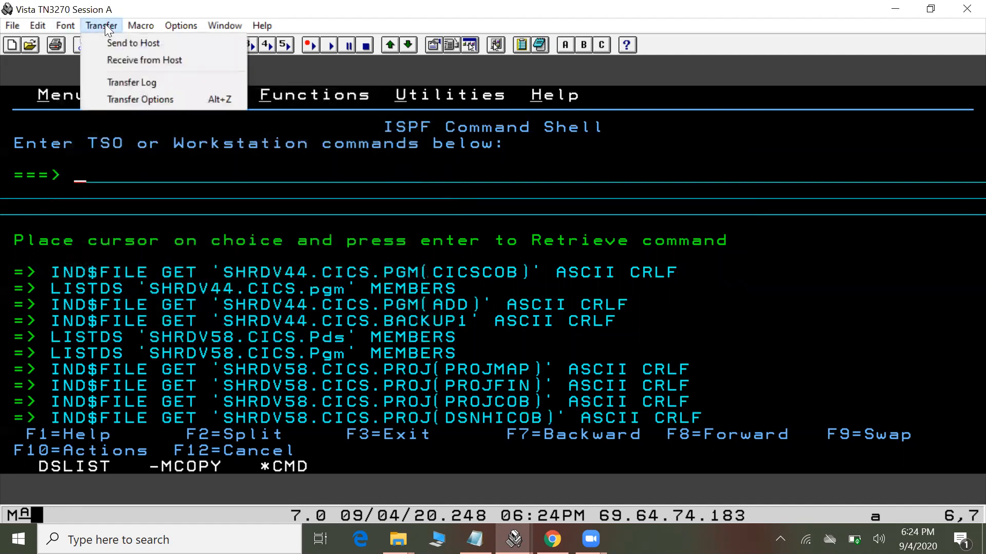
pyautogui.click(118, 60)
pyautogui.click(432, 93)
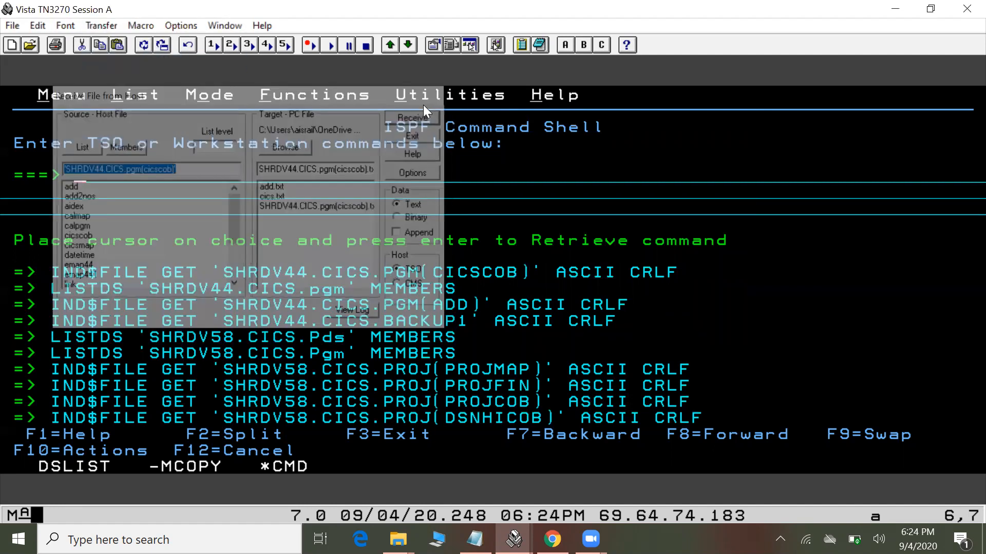
# - From the data set list, view all members of SHRDV44.AA.ASSES to check their number, and go back to the list
pyautogui.doubleClick(81, 464)
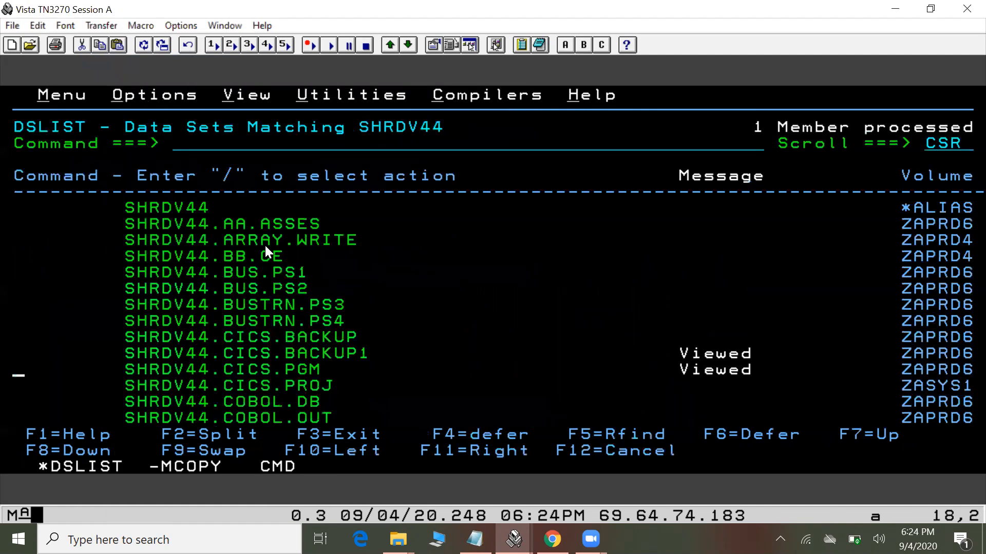
pyautogui.doubleClick(90, 222)
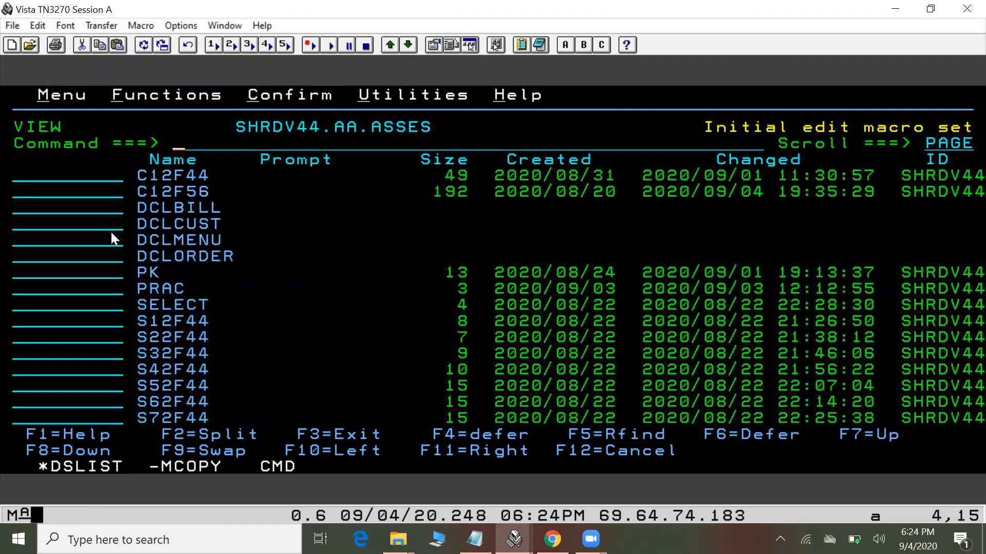
pyautogui.press('F8')
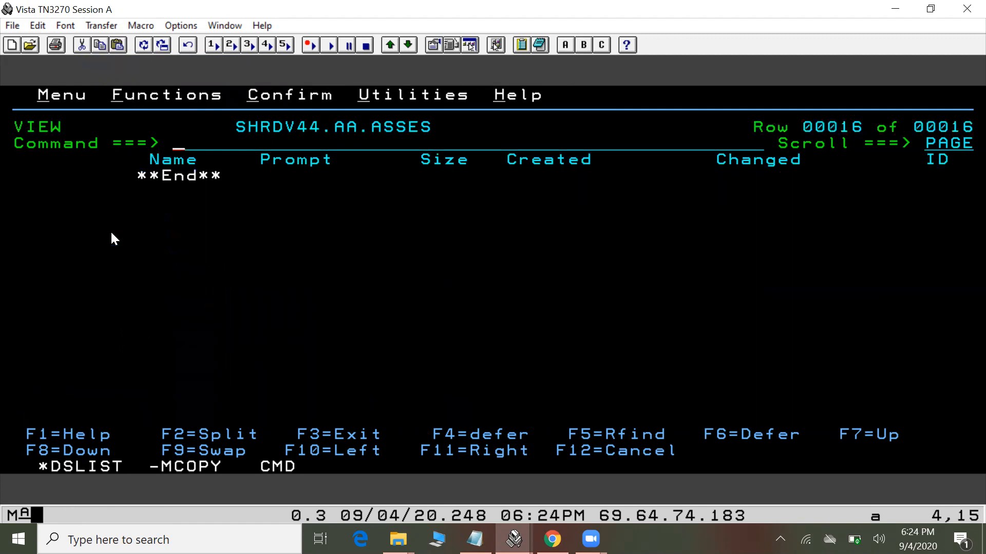
pyautogui.press('F7')
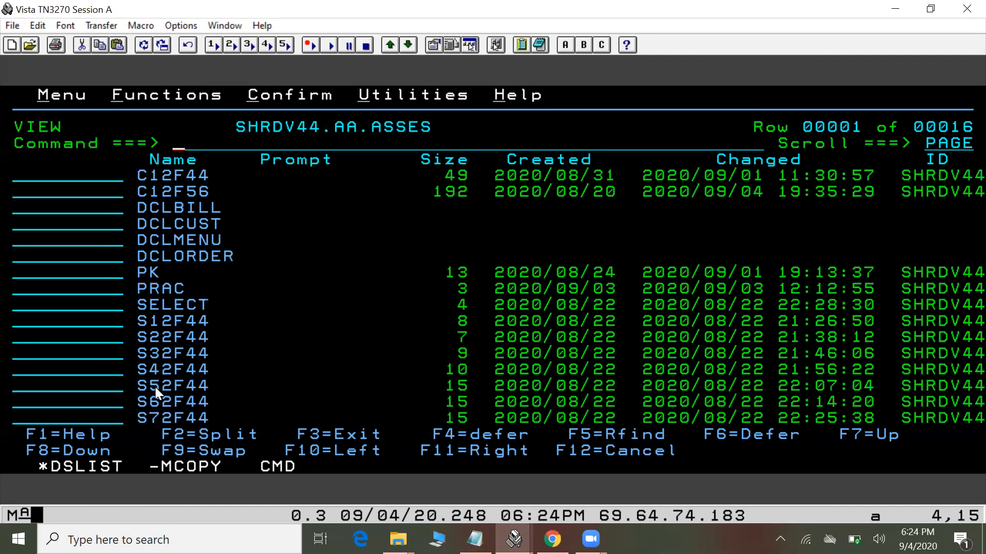
pyautogui.press('F3')
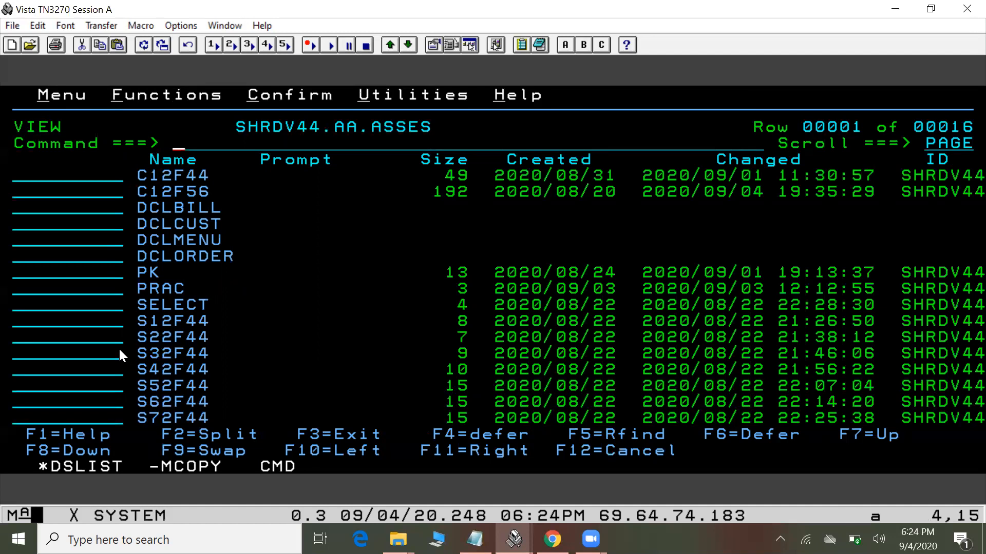
# - Copy the data set name SHRDV44.AA.ASSES and reopen the host receive dialog from the Command Shell
pyautogui.moveTo(128, 223); pyautogui.dragTo(315, 224)
pyautogui.hotkey('ctrl', 'c')
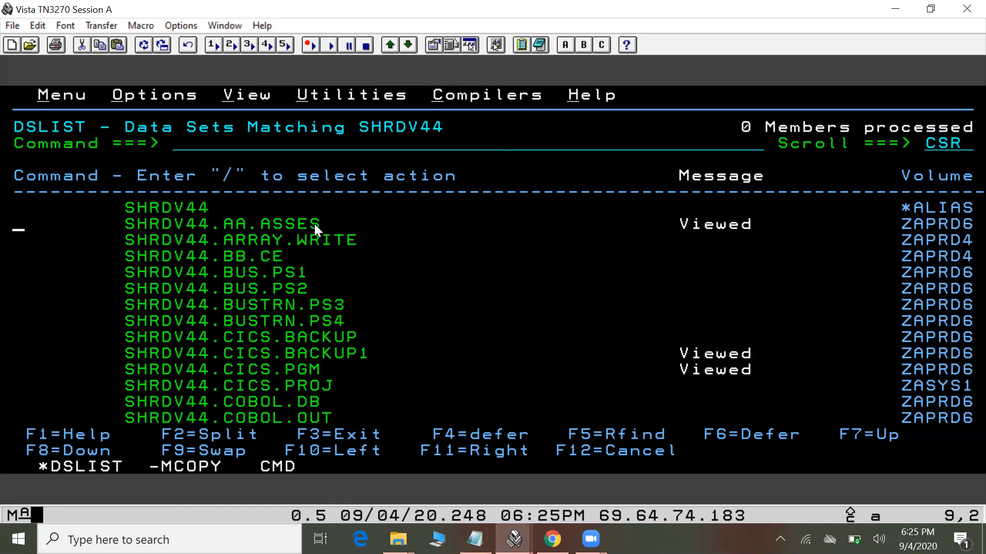
pyautogui.click(269, 465)
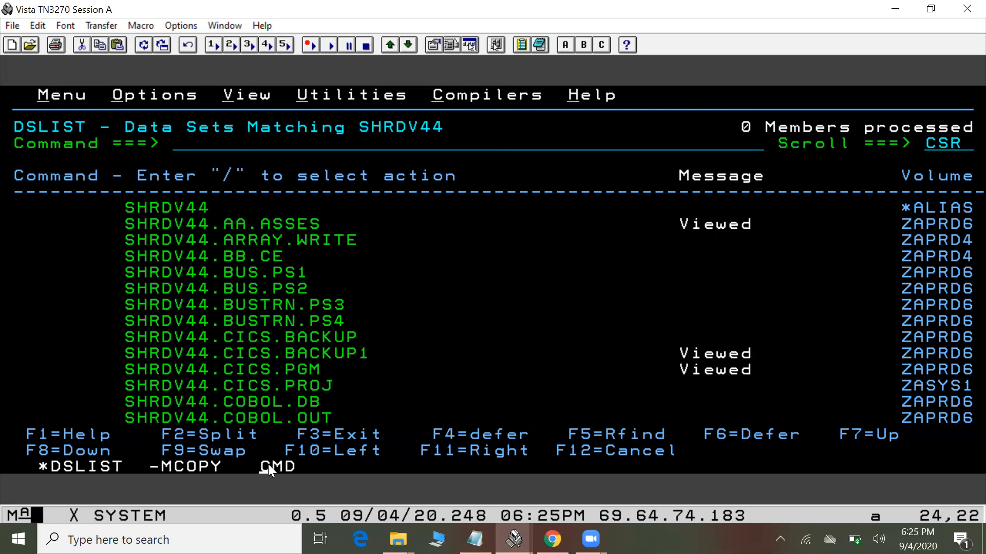
pyautogui.click(101, 25)
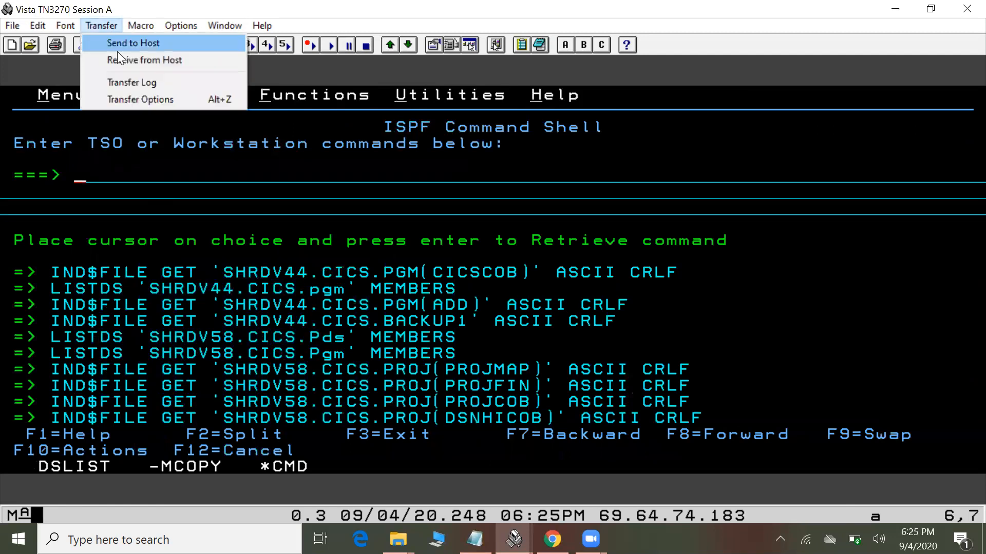
pyautogui.click(120, 56)
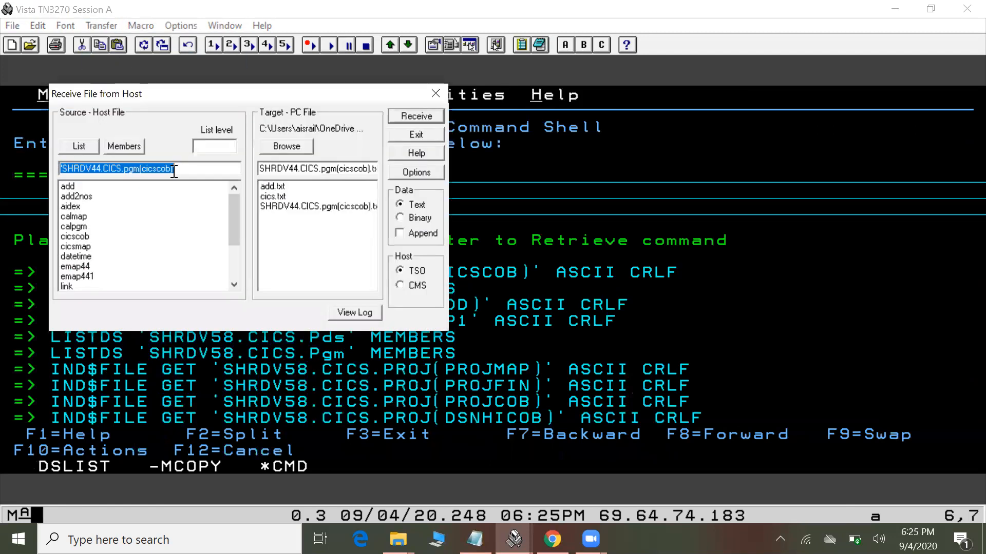
# - Replace the host file with the copied name SHRDV44.AA.ASSES followed by (*) and request its member list
pyautogui.press('BackSpace')
pyautogui.hotkey('ctrl', 'v')
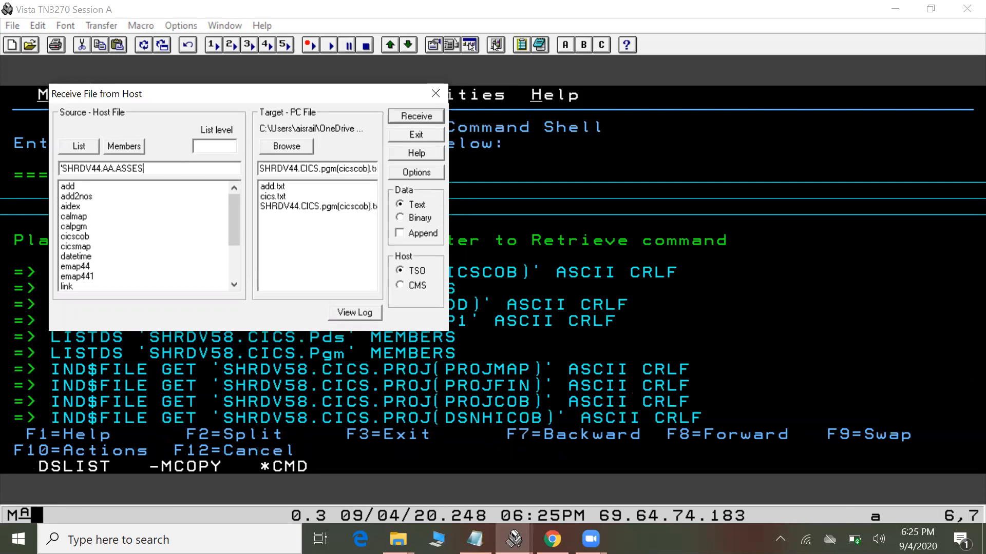
pyautogui.write('(*')
pyautogui.moveTo(226, 98); pyautogui.dragTo(594, 96)
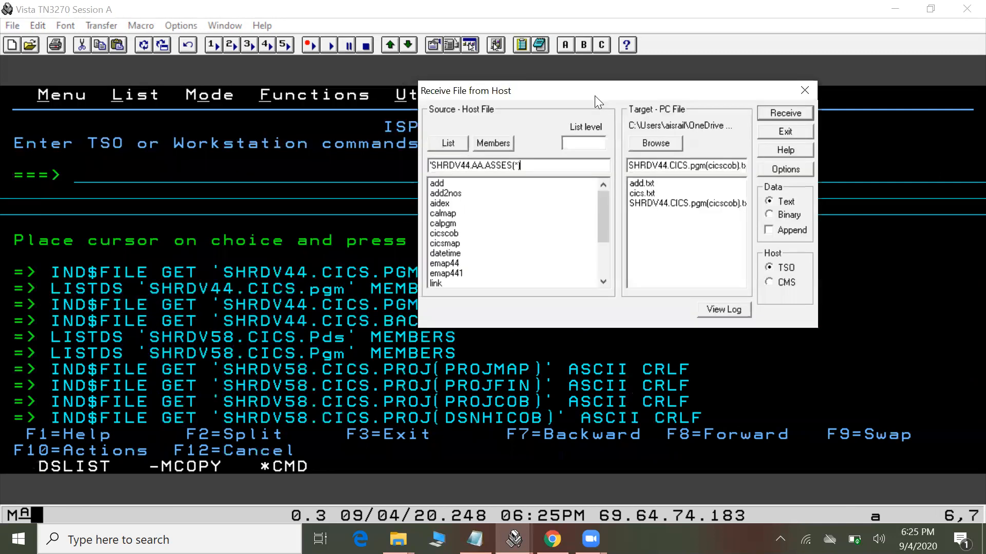
pyautogui.click(502, 144)
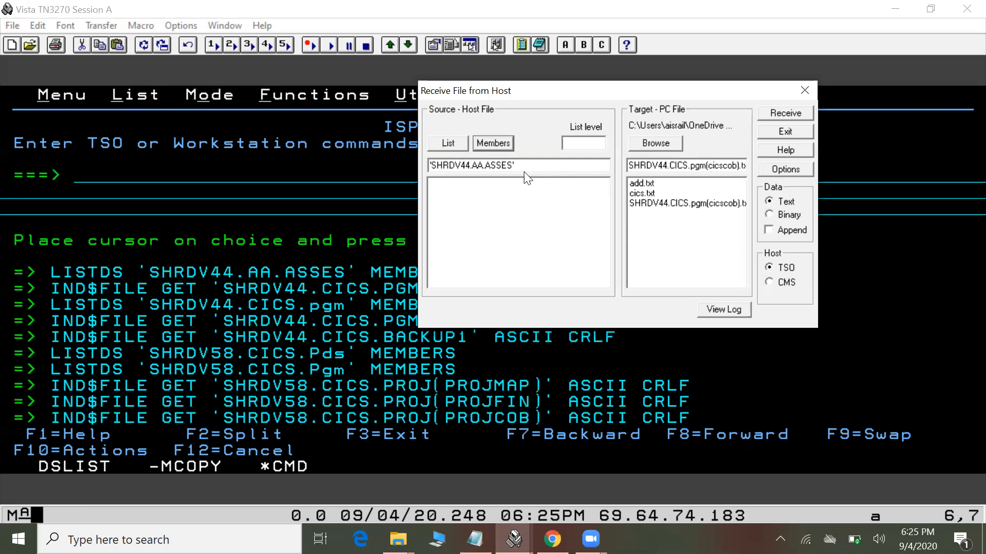
# - Add the member name (afsc) to the SHRDV44.AA.ASSES host file and exit the receive dialog without transferring
pyautogui.click(510, 165)
pyautogui.write('afsc)')
pyautogui.moveTo(514, 166); pyautogui.dragTo(531, 169)
pyautogui.click(541, 170)
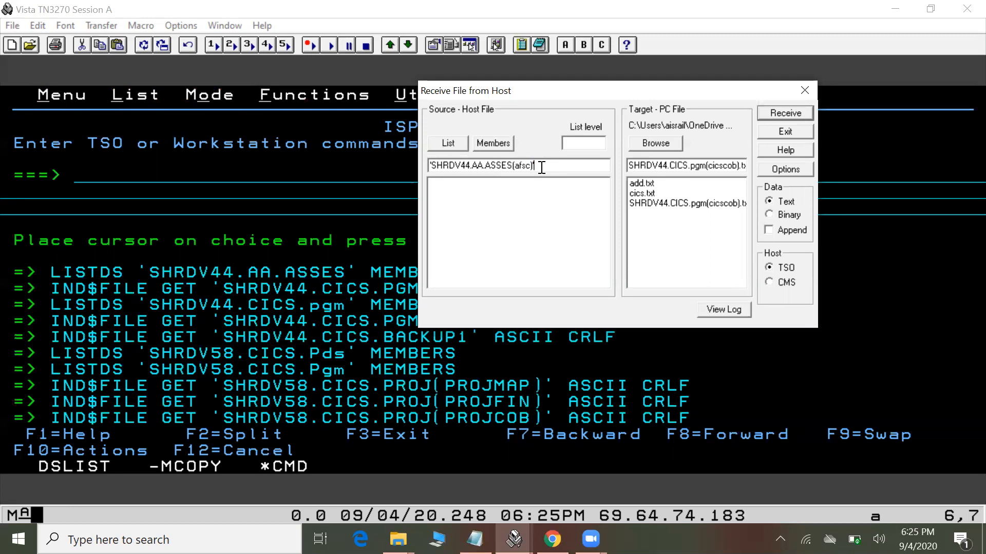
pyautogui.click(791, 130)
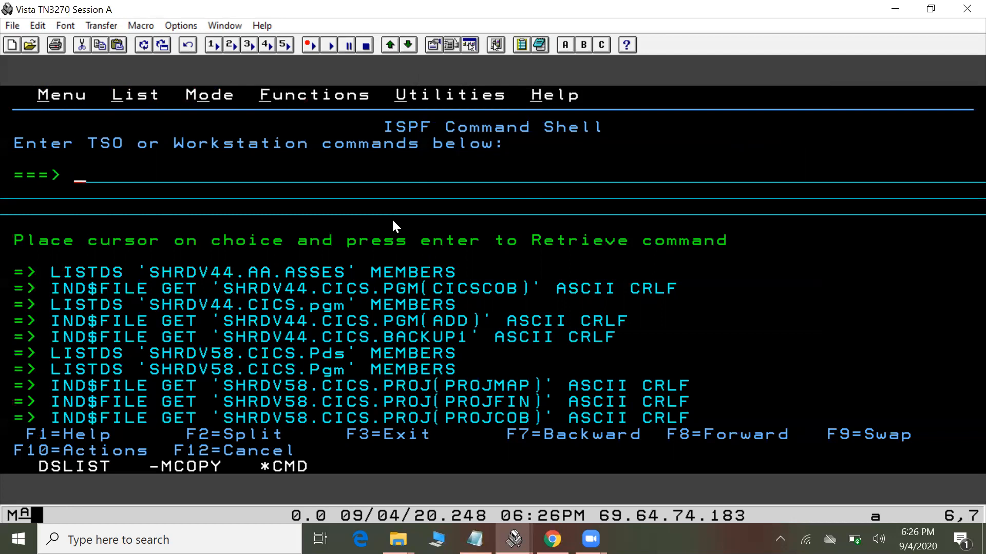
# - Exit the Command Shell and the data set list through their ISPF Primary Option Menus
pyautogui.press('F3')
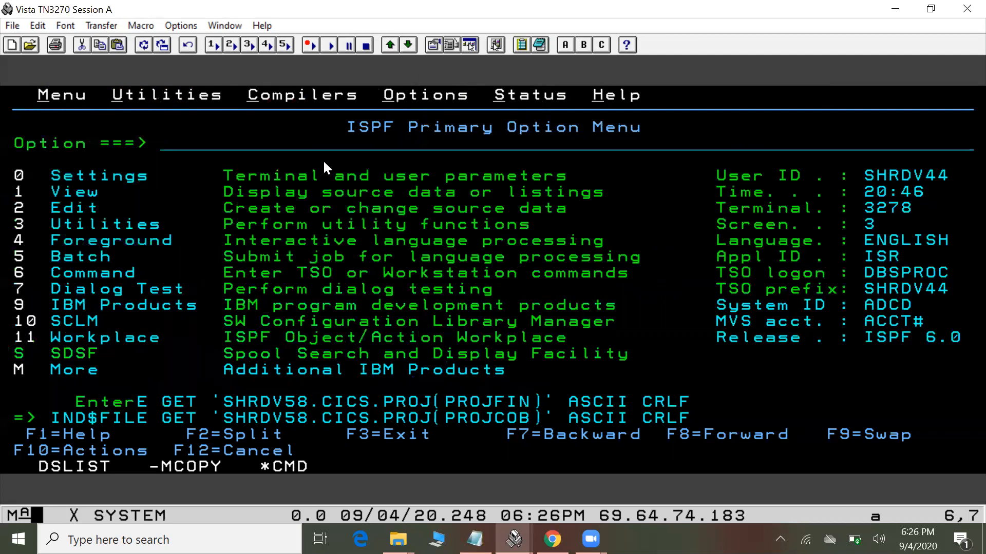
pyautogui.press('F3')
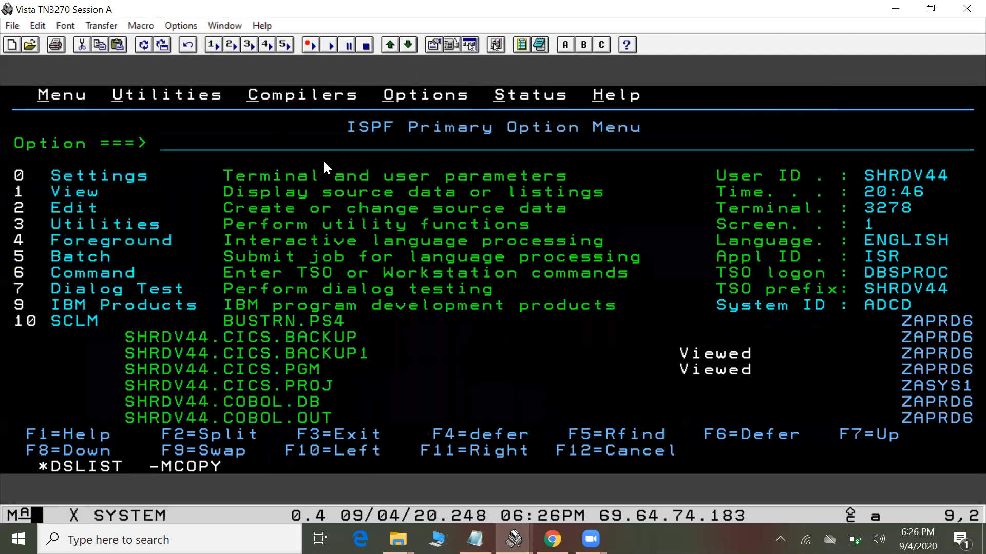
pyautogui.press('F3')
pyautogui.press('Return')
# - Switch to the Notepad notes and add the closing line "********thank you **************" below the third method
pyautogui.press('super+d')
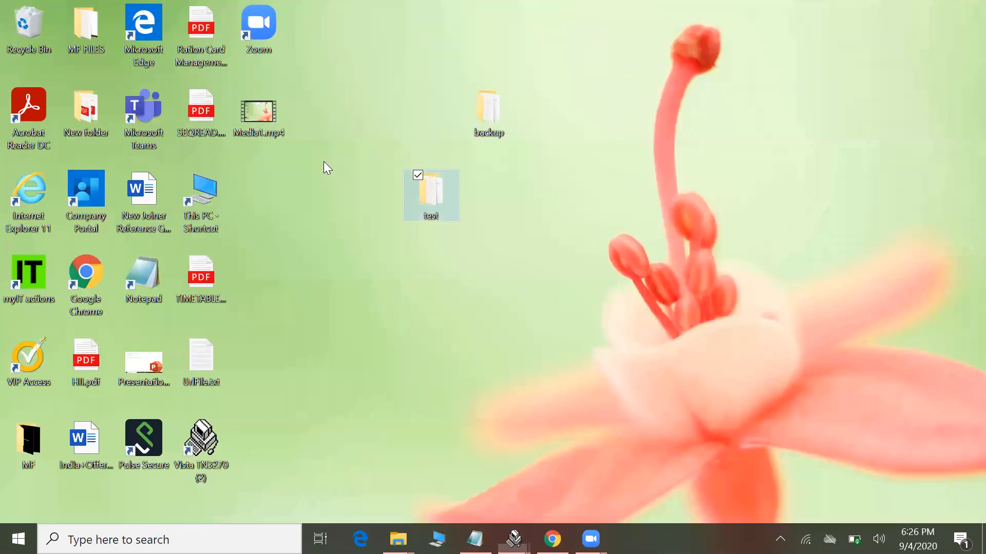
pyautogui.click(475, 539)
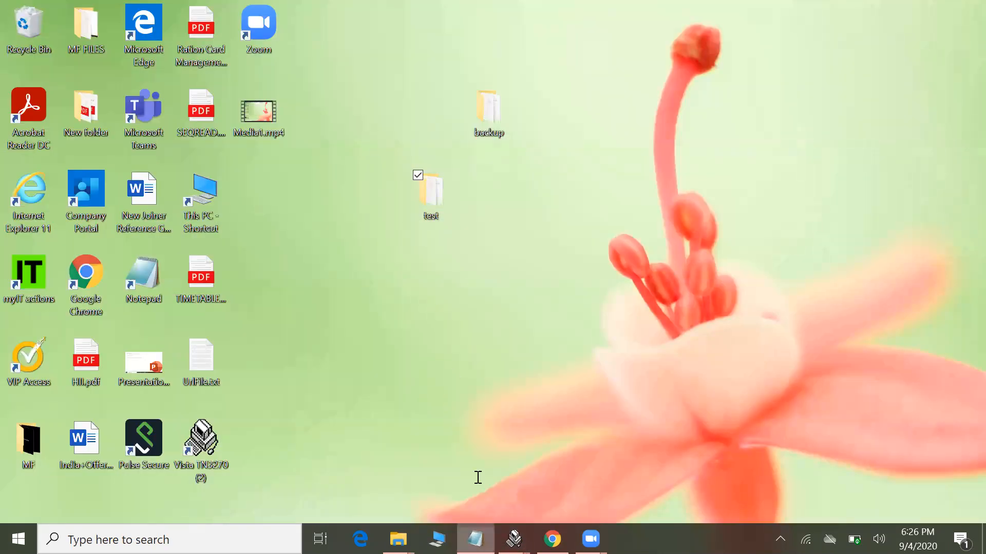
pyautogui.click(148, 226)
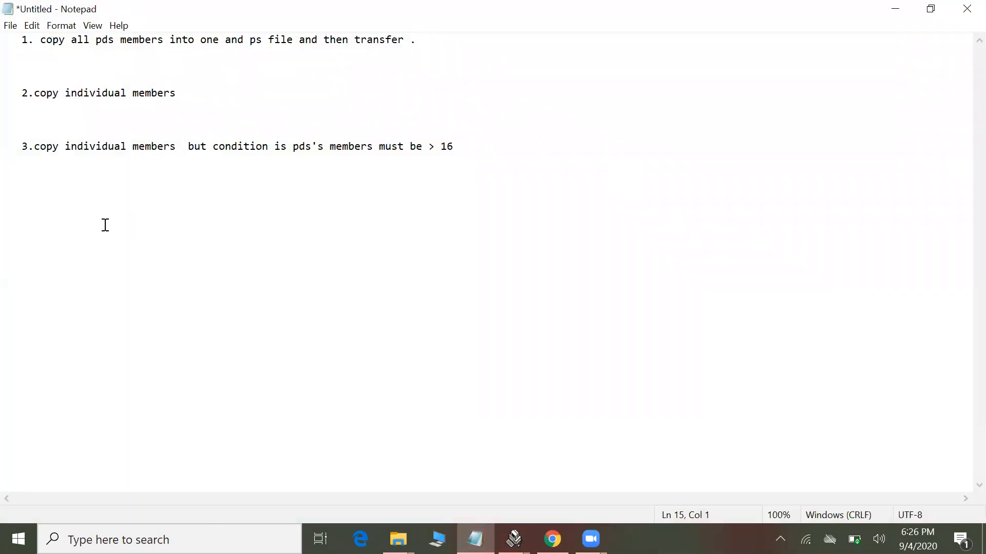
pyautogui.write('********')
pyautogui.write('thank you **************')
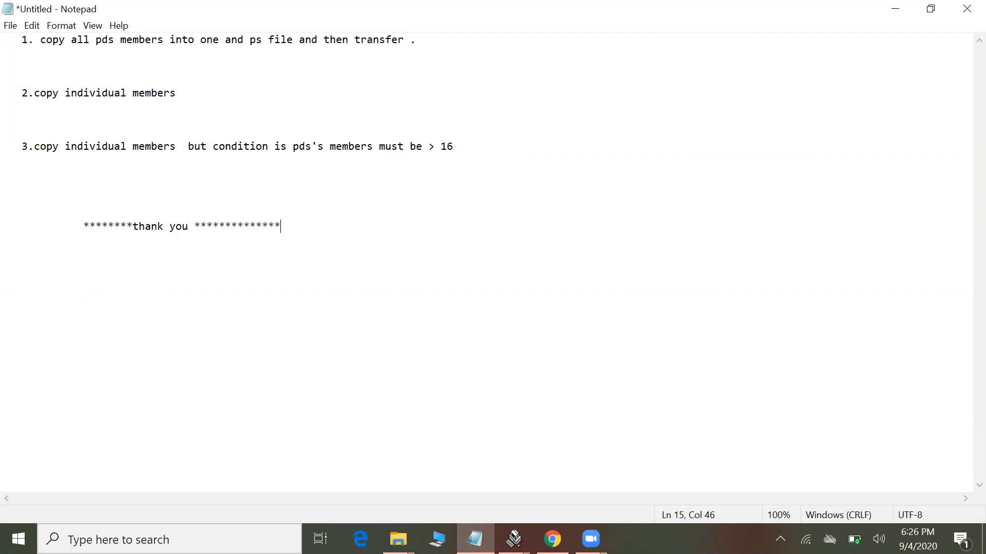